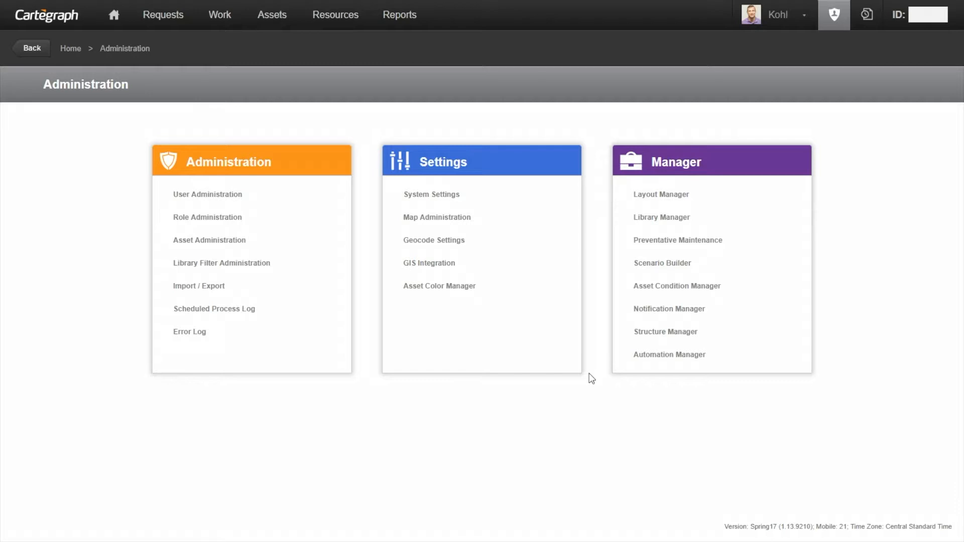
# Step: Open the Automation Manager and turn off the automation "Create or edit records after a task is created or edited"
pyautogui.click(683, 356)
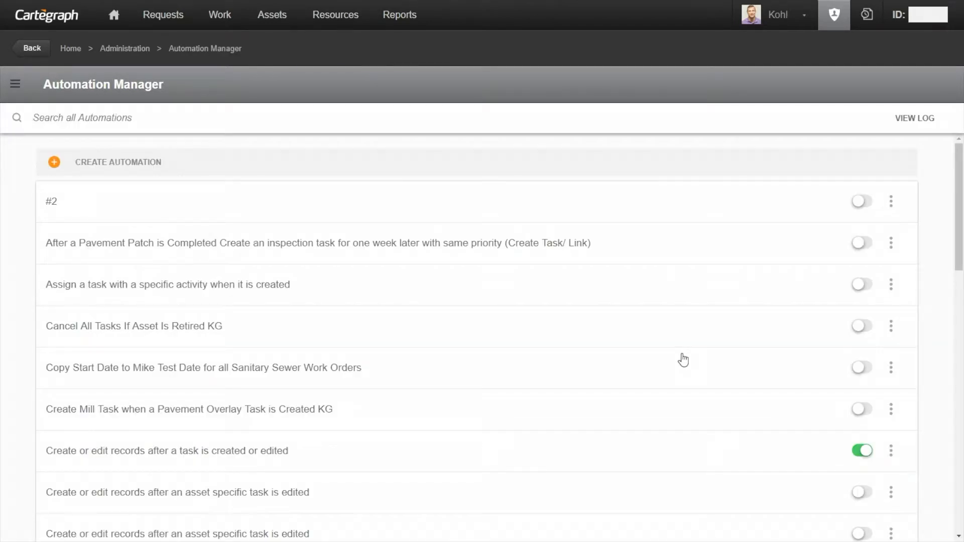
pyautogui.click(33, 114)
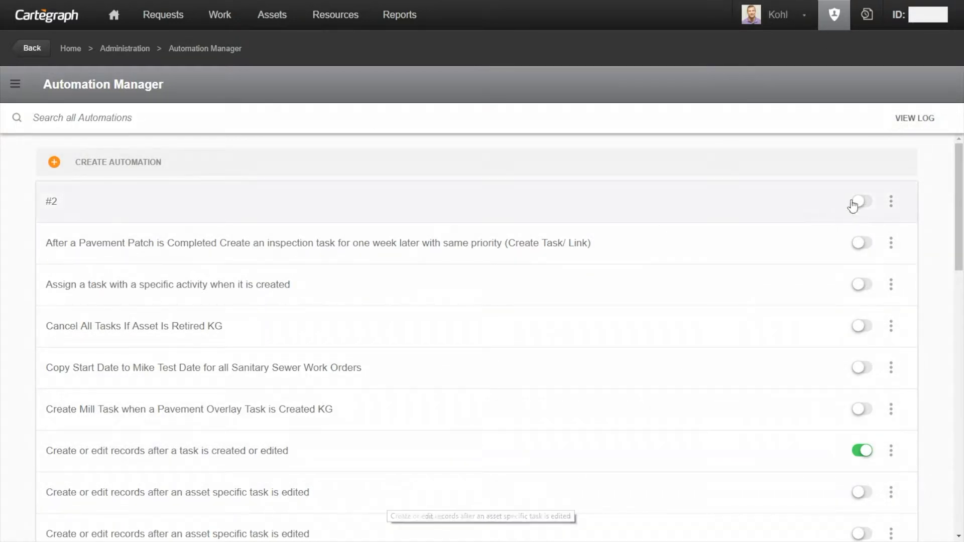
pyautogui.click(861, 451)
pyautogui.click(862, 450)
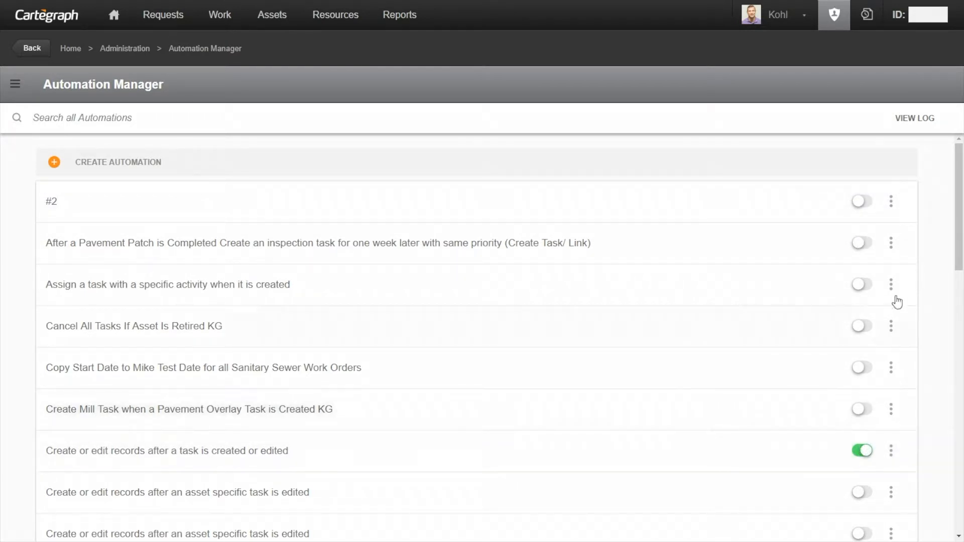
pyautogui.click(892, 203)
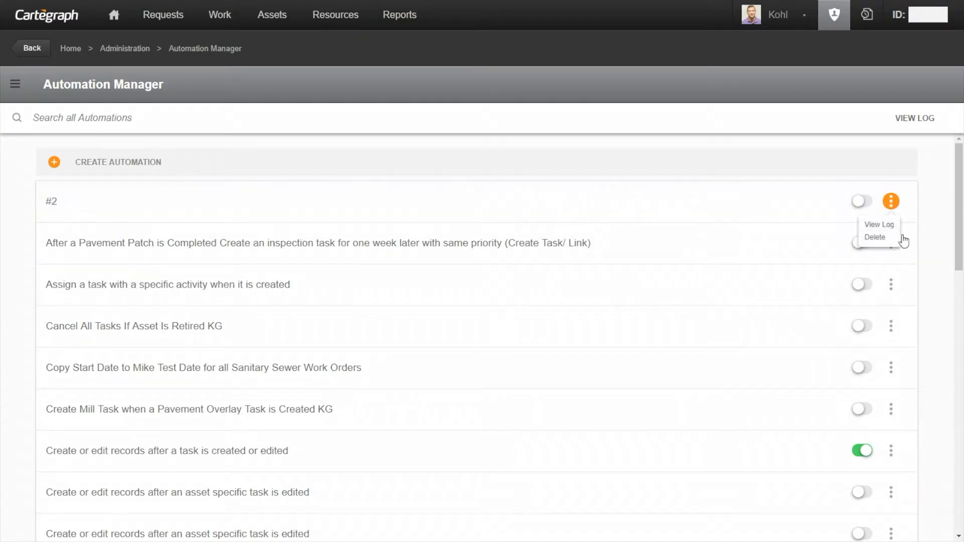
pyautogui.click(927, 215)
pyautogui.click(862, 450)
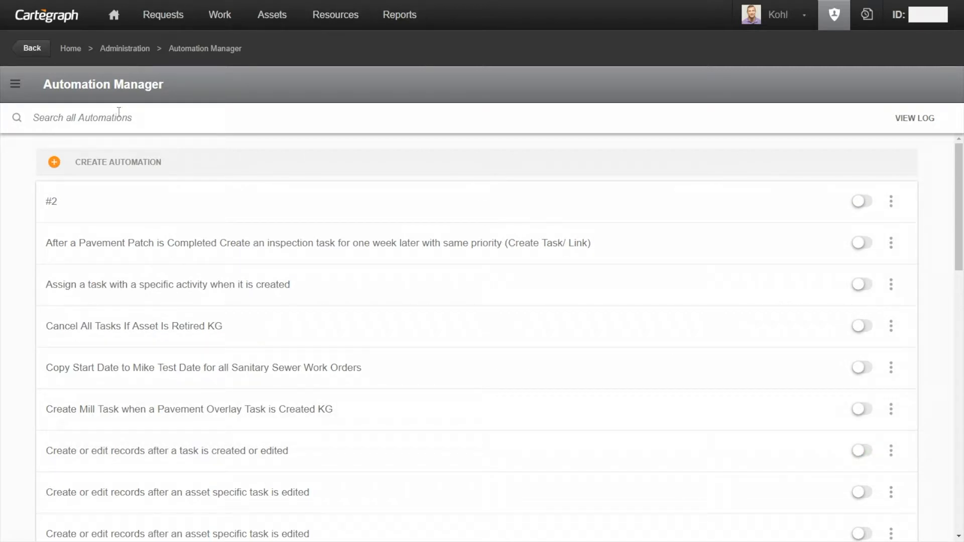
# Step: Create an automation, searching triggers for "task" and choosing "Create or edit records after a task is created or edited"
pyautogui.click(124, 165)
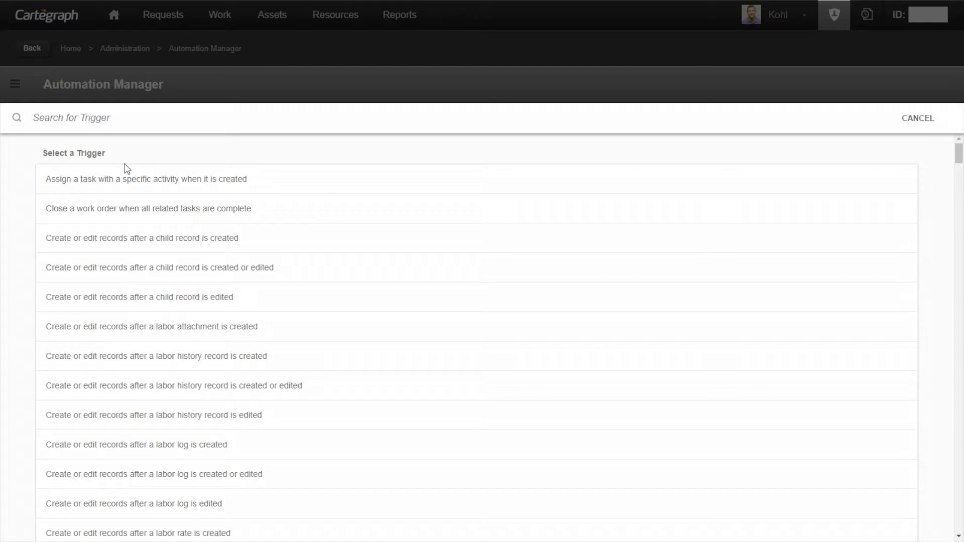
pyautogui.click(138, 124)
pyautogui.write('task')
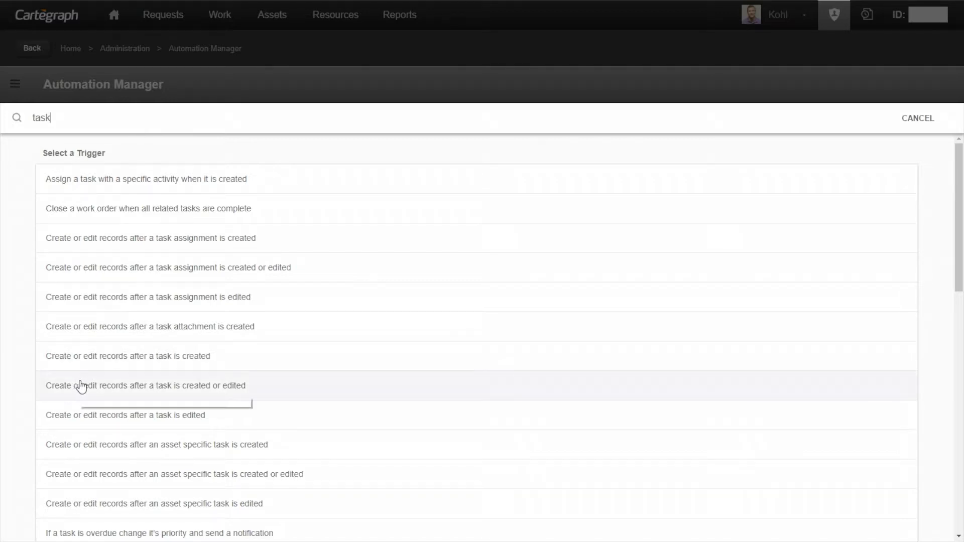
pyautogui.click(241, 392)
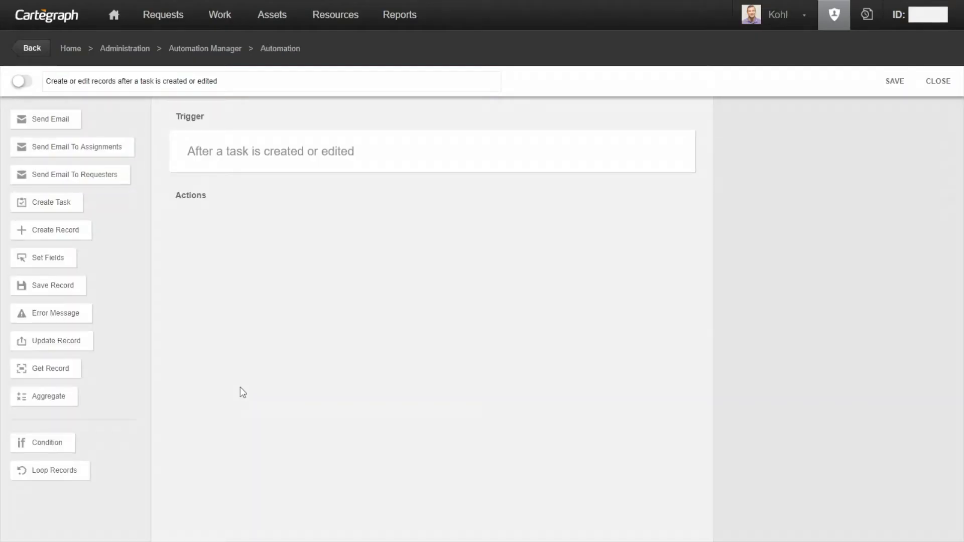
# Step: Rename the new automation as Test Automation and open its trigger's condition settings
pyautogui.moveTo(248, 86); pyautogui.dragTo(40, 85)
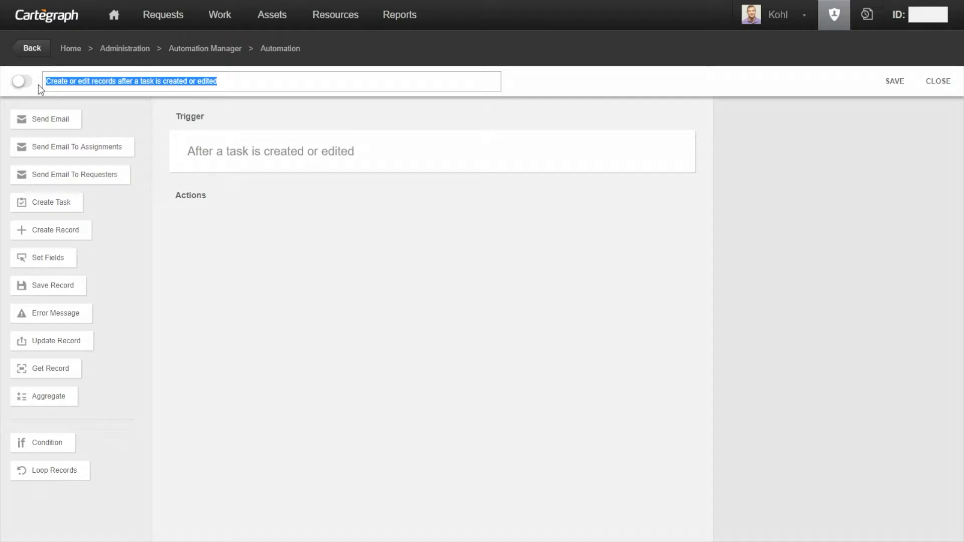
pyautogui.write('Test Automation')
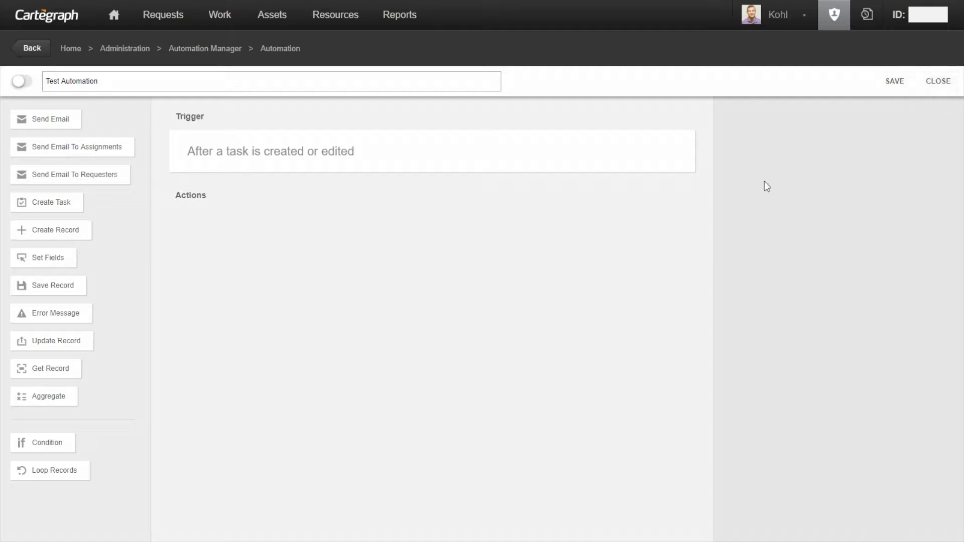
pyautogui.click(241, 148)
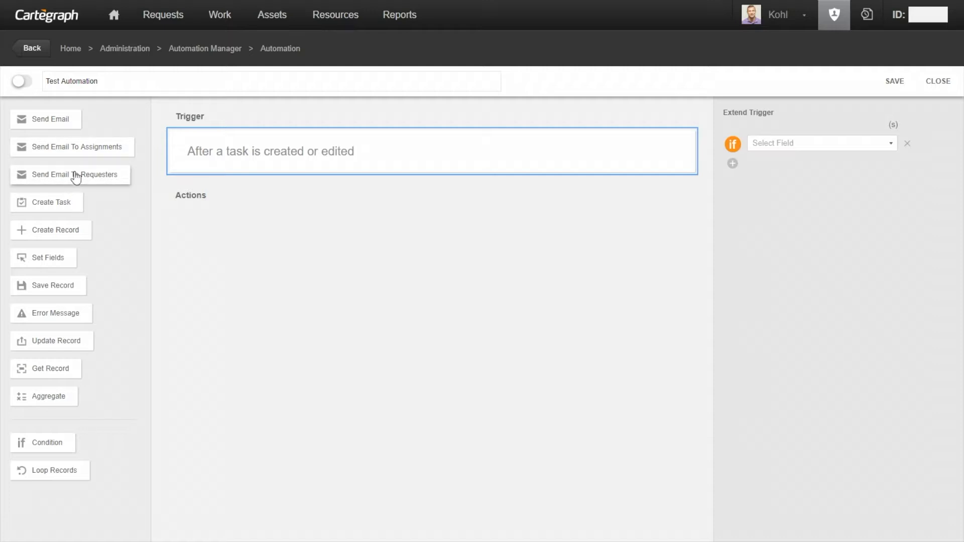
# Step: Add a Send Email action to the automation and change its title to Email
pyautogui.moveTo(56, 125); pyautogui.dragTo(232, 239)
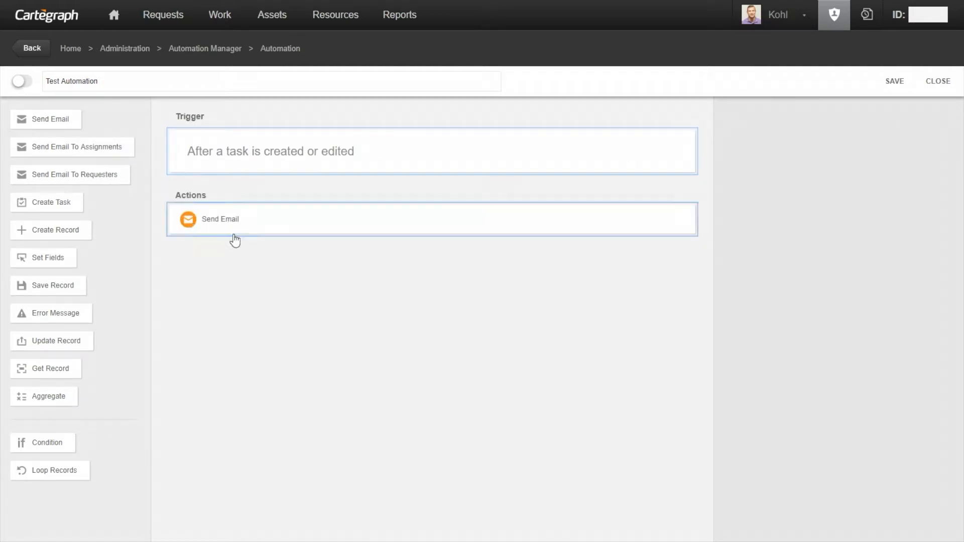
pyautogui.click(212, 231)
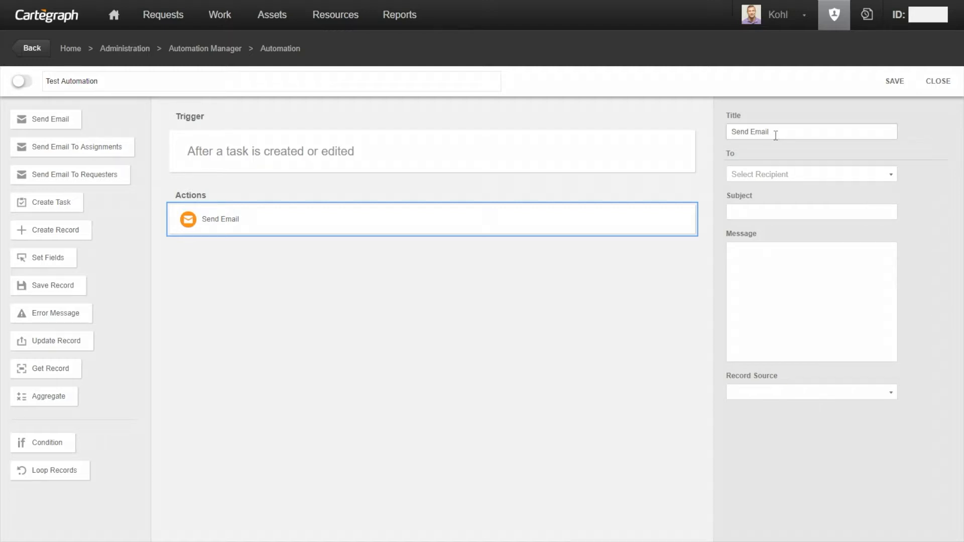
pyautogui.moveTo(776, 133); pyautogui.dragTo(733, 129)
pyautogui.write('Email')
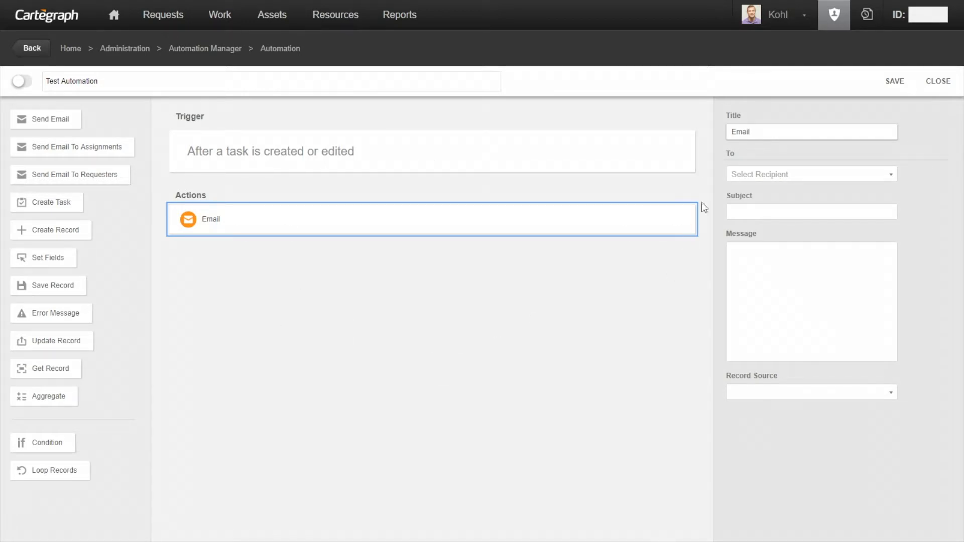
# Step: Look through the email's recipient, subject and message options, set its record source to Trigger Record, and list the fields to include
pyautogui.click(753, 180)
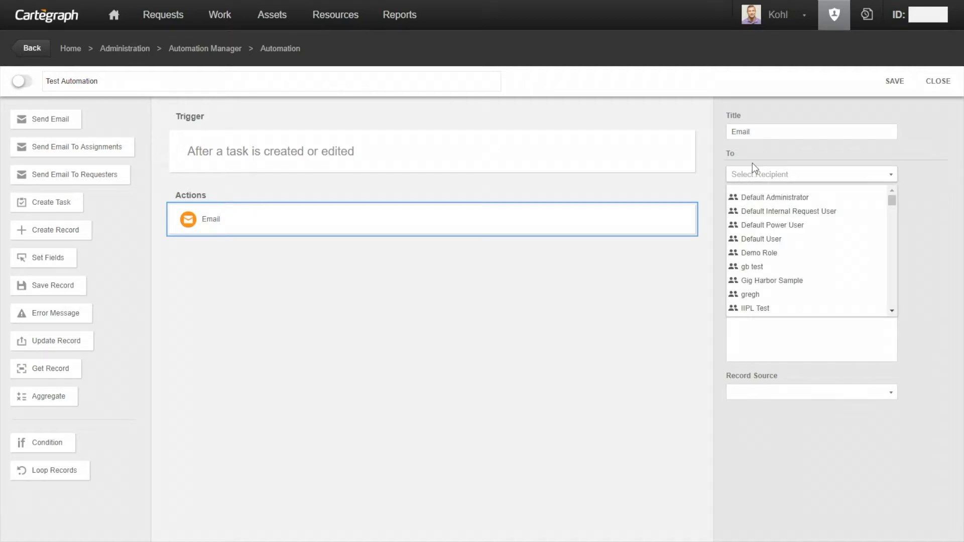
pyautogui.click(757, 173)
pyautogui.click(768, 211)
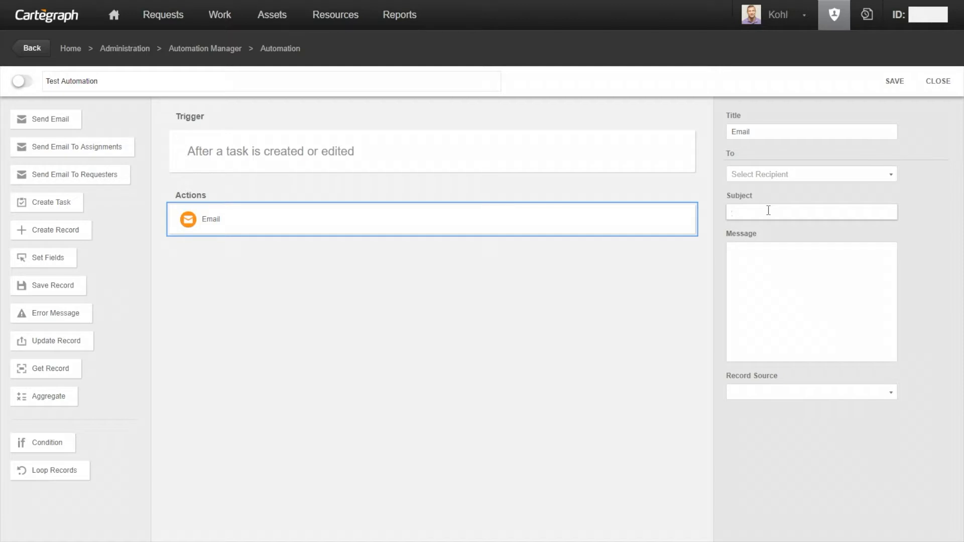
pyautogui.click(775, 265)
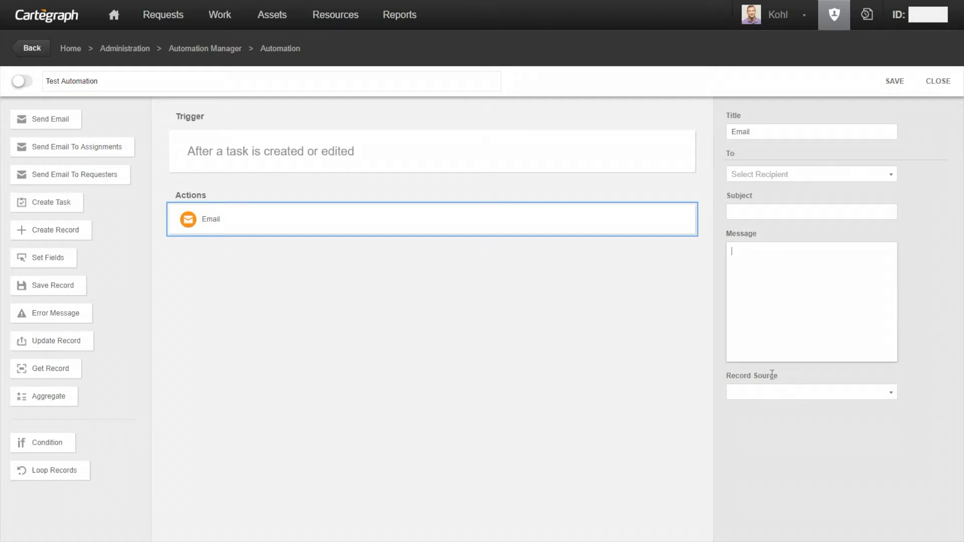
pyautogui.click(765, 398)
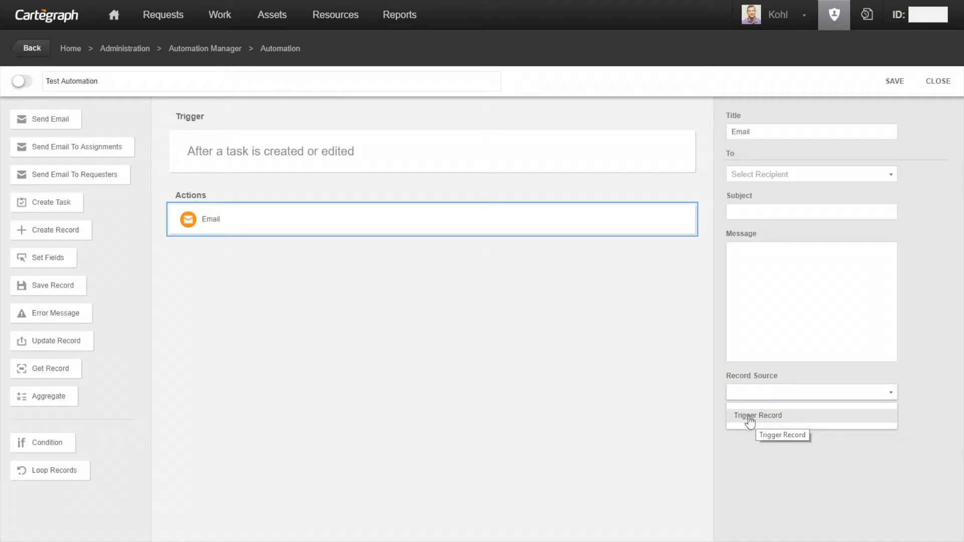
pyautogui.click(754, 419)
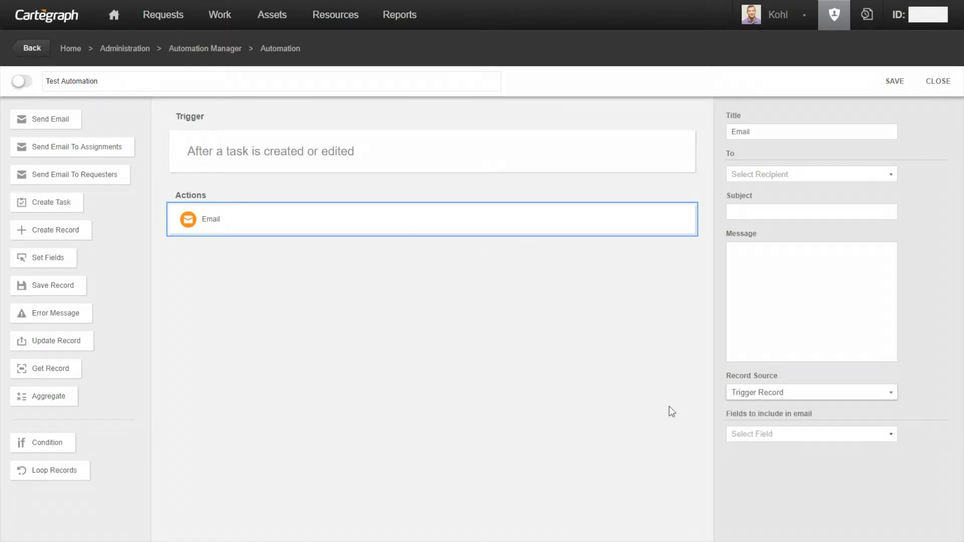
pyautogui.click(762, 434)
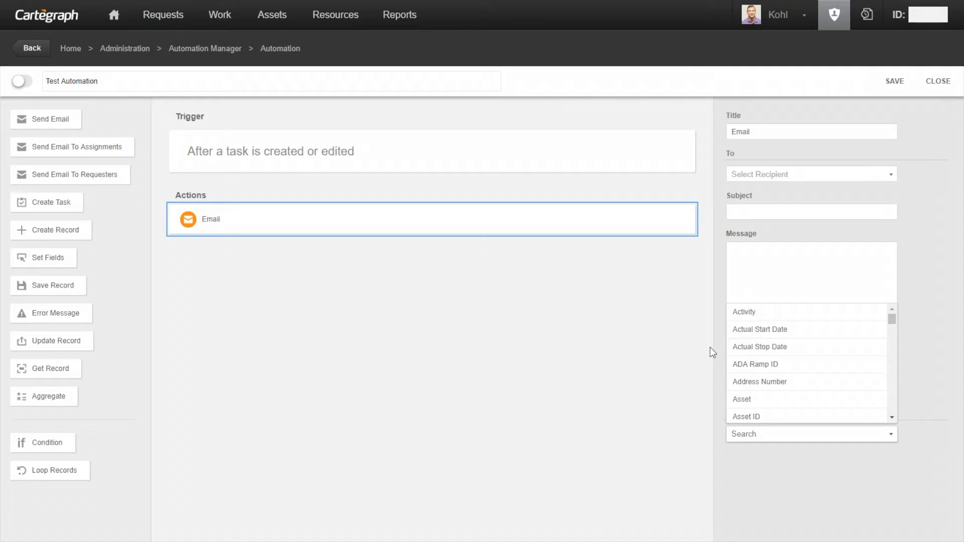
# Step: Delete the Email action from the automation
pyautogui.click(604, 296)
pyautogui.click(605, 295)
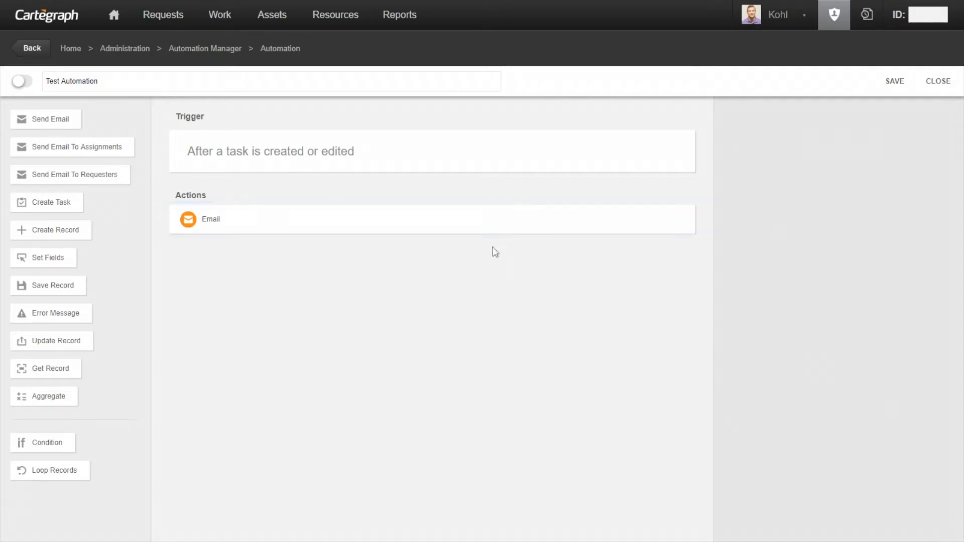
pyautogui.click(430, 224)
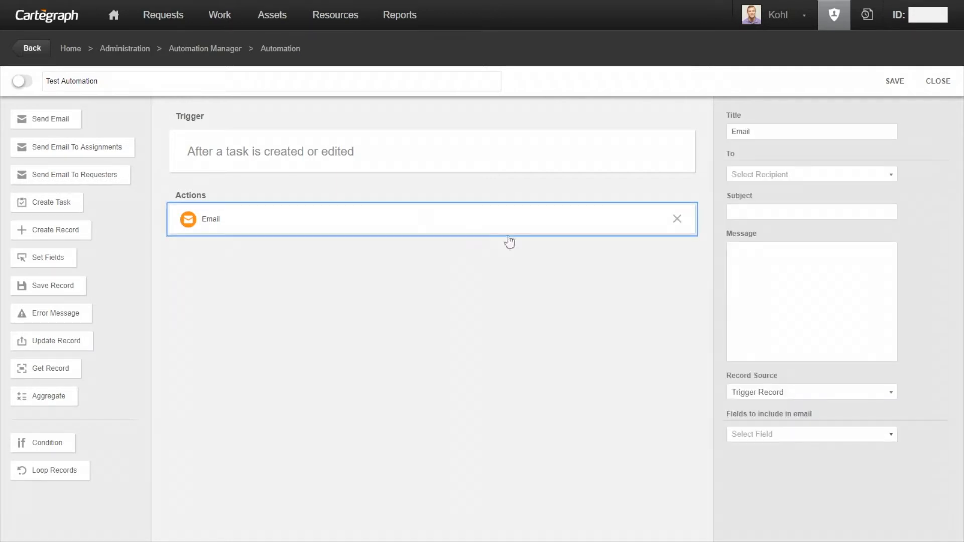
pyautogui.click(677, 218)
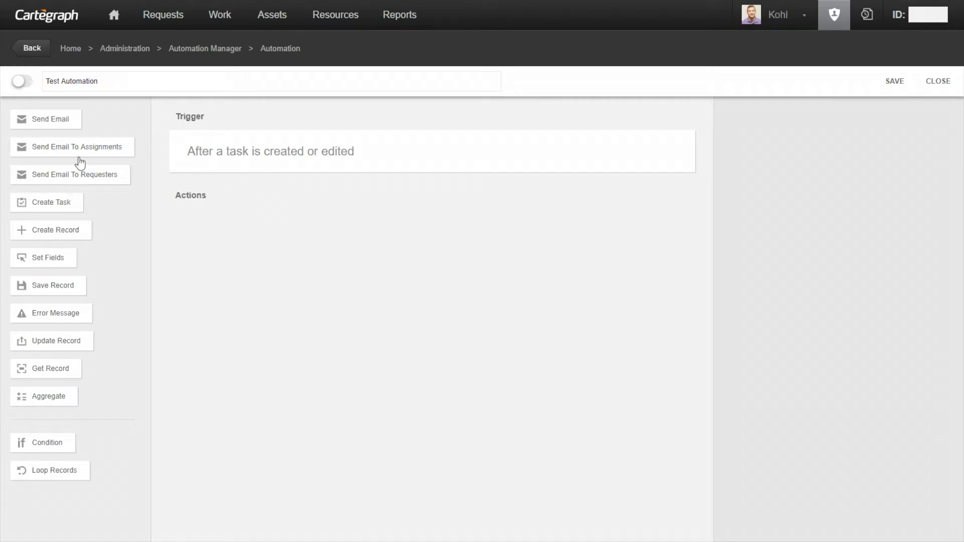
# Step: Try out the Send Email To Assignments and Send Email To Requesters actions in the automation, removing both
pyautogui.moveTo(82, 152); pyautogui.dragTo(301, 276)
pyautogui.moveTo(128, 182); pyautogui.dragTo(295, 280)
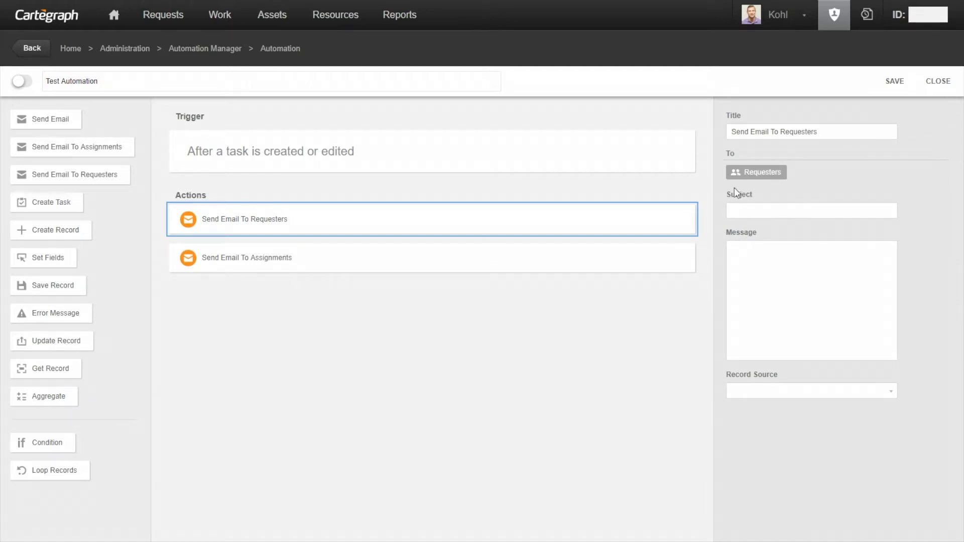
pyautogui.click(677, 219)
pyautogui.click(658, 221)
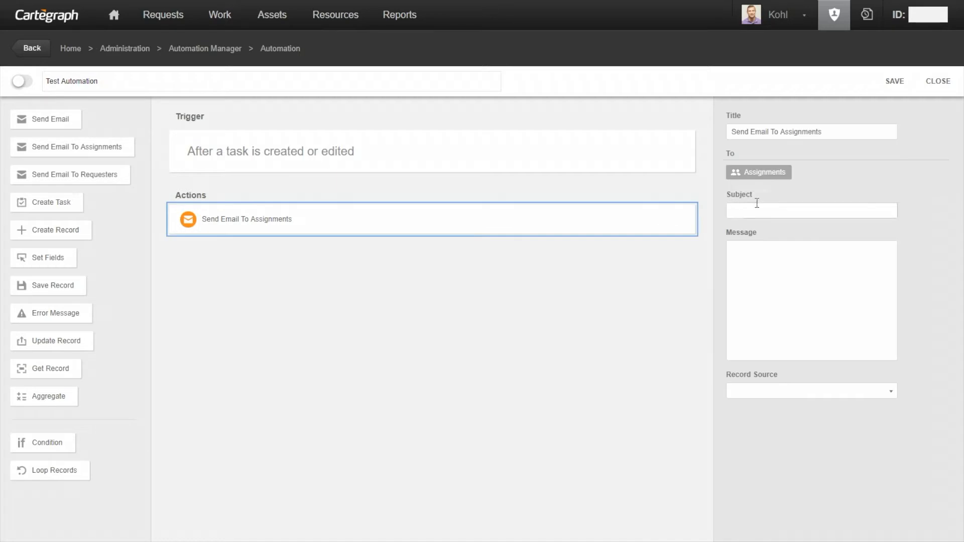
pyautogui.moveTo(673, 224)
pyautogui.click(677, 219)
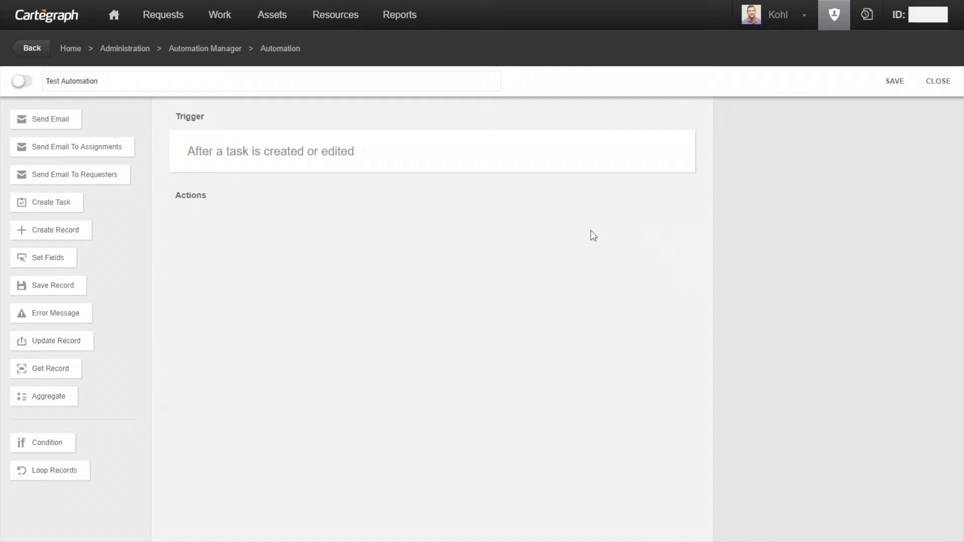
# Step: Add a Create Task action to the automation and browse the asset types available as its default
pyautogui.moveTo(55, 205); pyautogui.dragTo(261, 247)
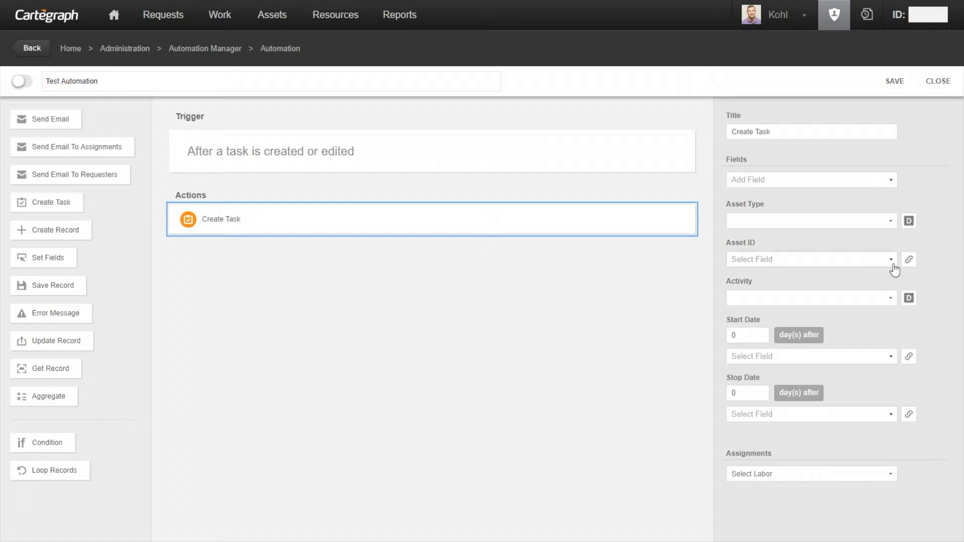
pyautogui.click(890, 222)
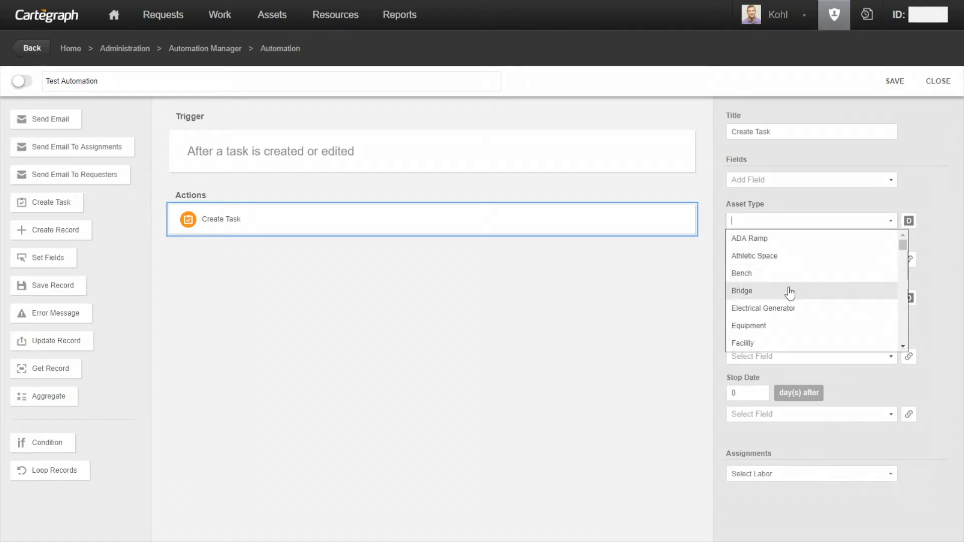
pyautogui.scroll(-3, 803, 286)
pyautogui.scroll(-5, 807, 287)
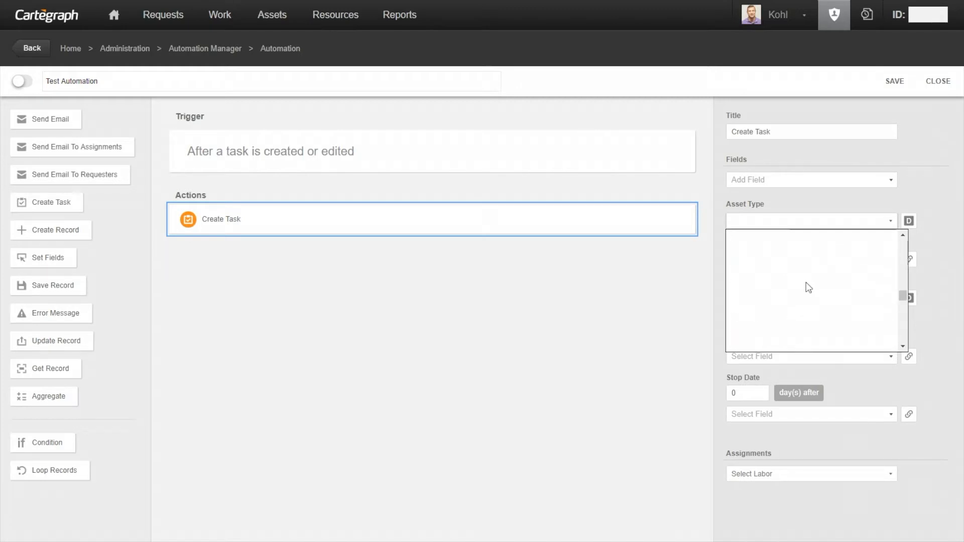
# Step: Link the new task's Asset Type to the trigger record's Asset Type and check the fields offered for its start date
pyautogui.click(909, 221)
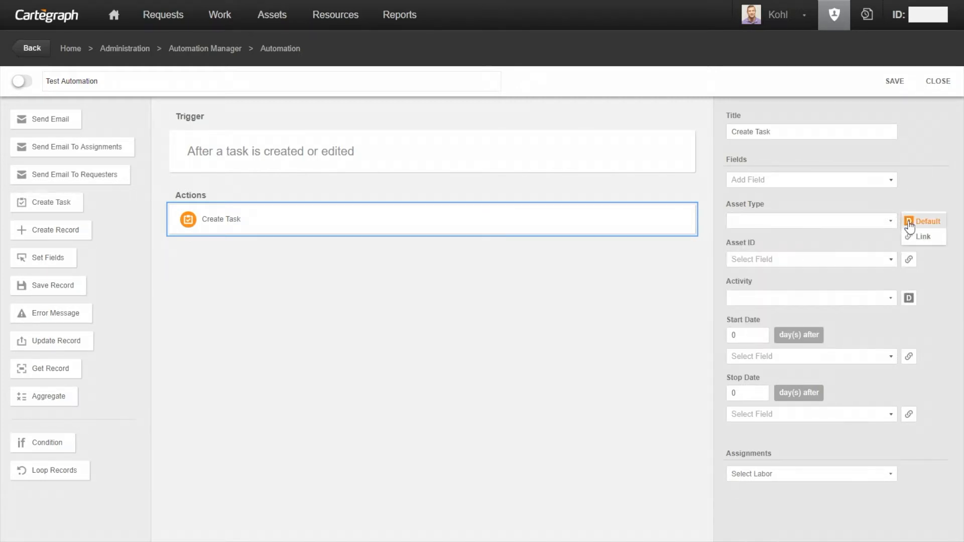
pyautogui.click(920, 237)
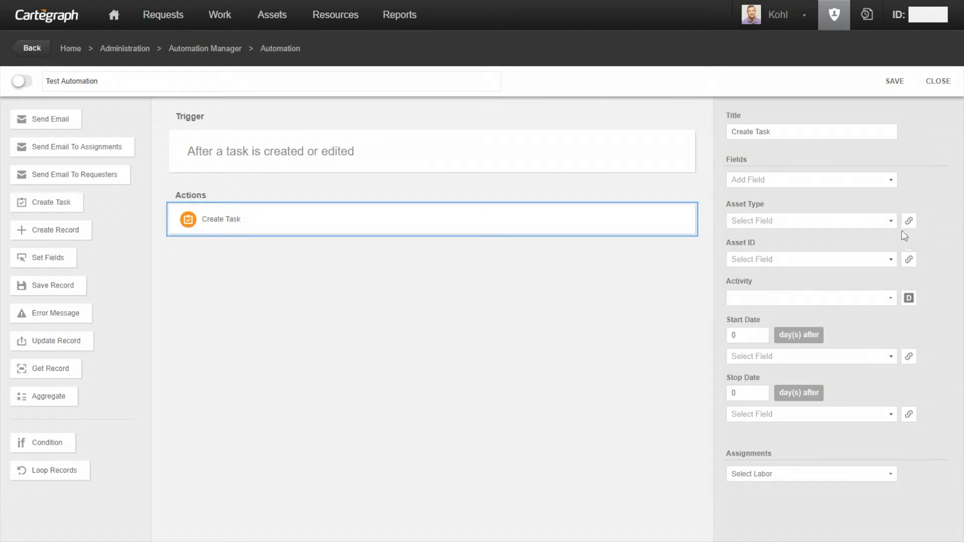
pyautogui.click(890, 224)
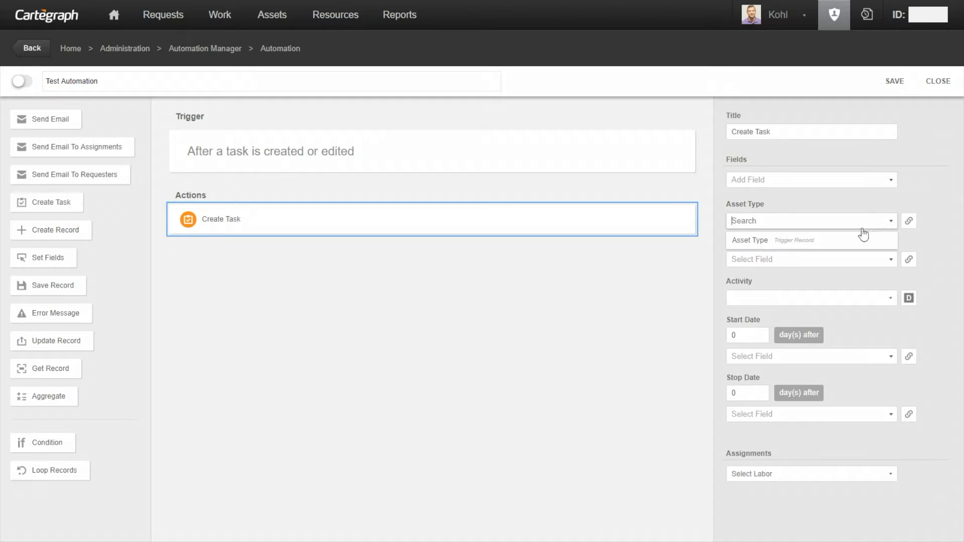
pyautogui.click(774, 242)
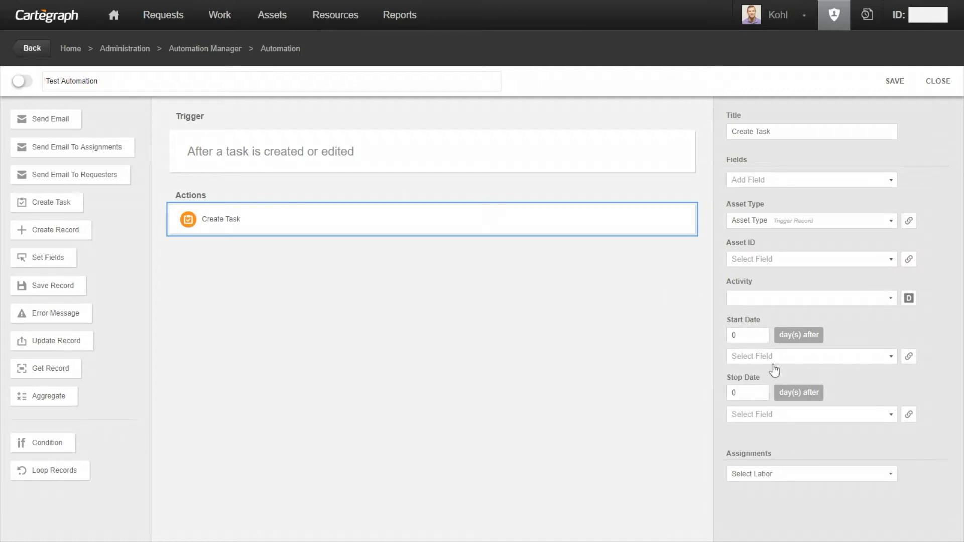
pyautogui.click(890, 357)
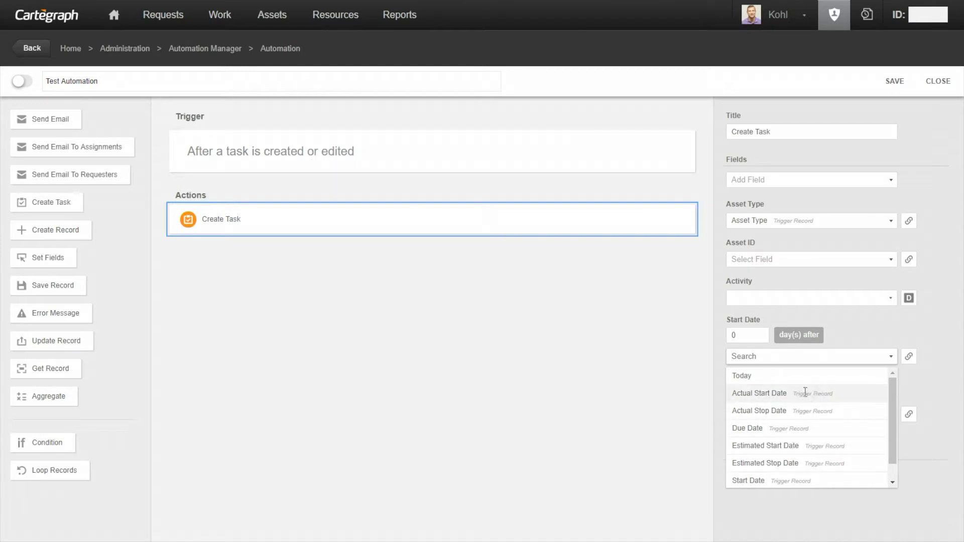
pyautogui.click(922, 392)
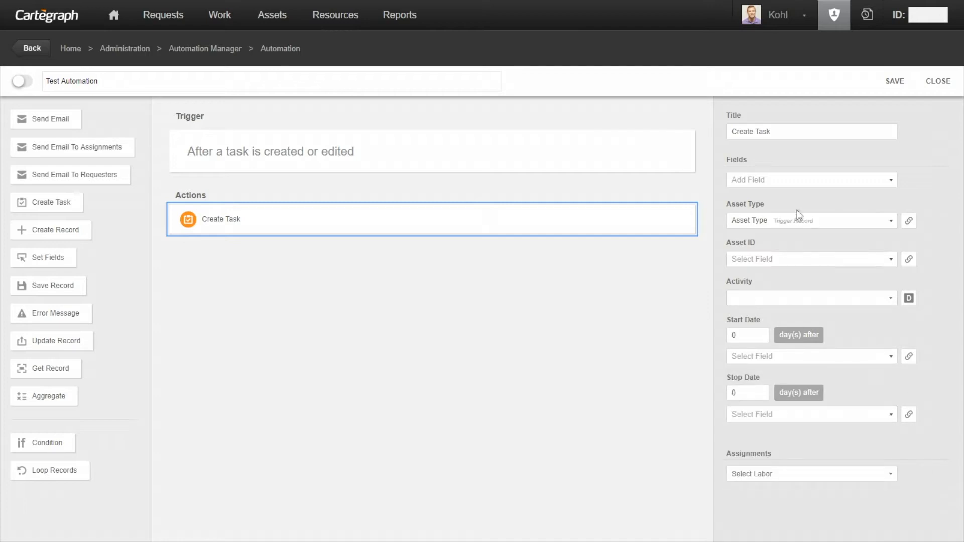
# Step: Look through the additional fields available for the new task, and remove the Create Task action from the automation
pyautogui.click(792, 179)
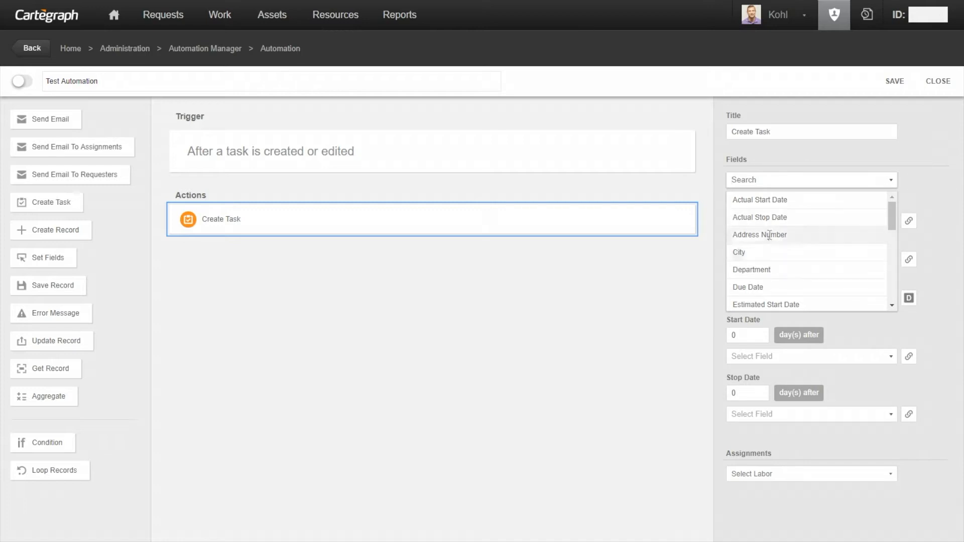
pyautogui.scroll(-1, 771, 281)
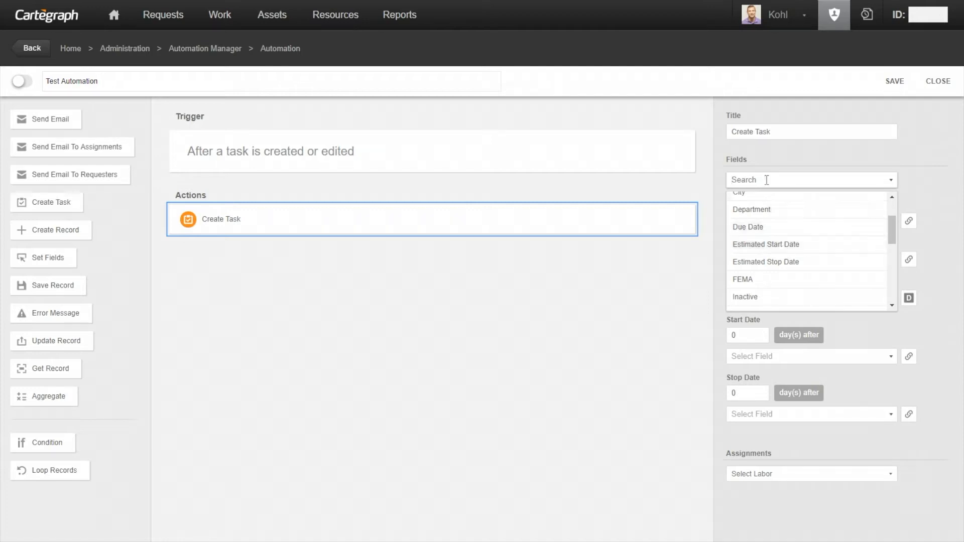
pyautogui.click(771, 163)
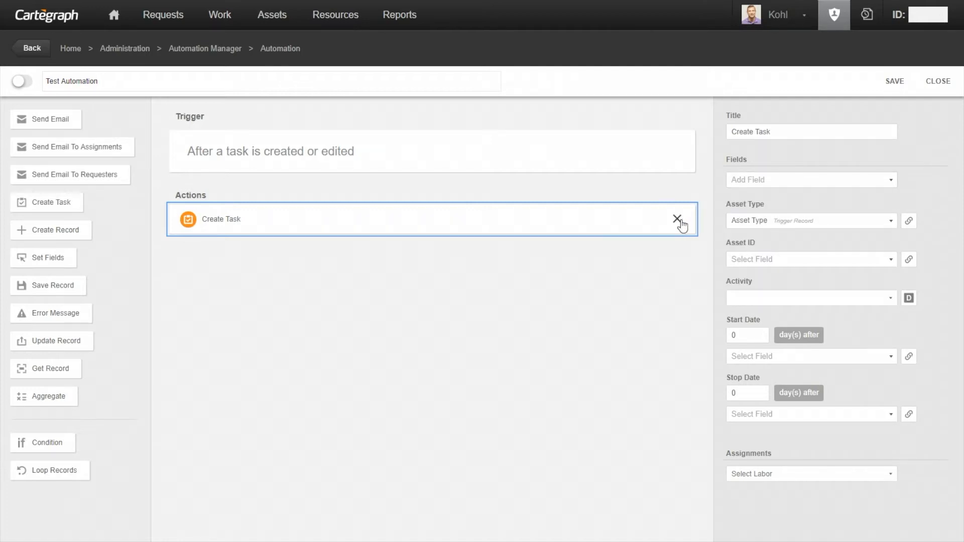
pyautogui.click(679, 220)
# Step: Add a Create Record action to the automation with Athletic Space as its recordset
pyautogui.moveTo(86, 239); pyautogui.dragTo(225, 236)
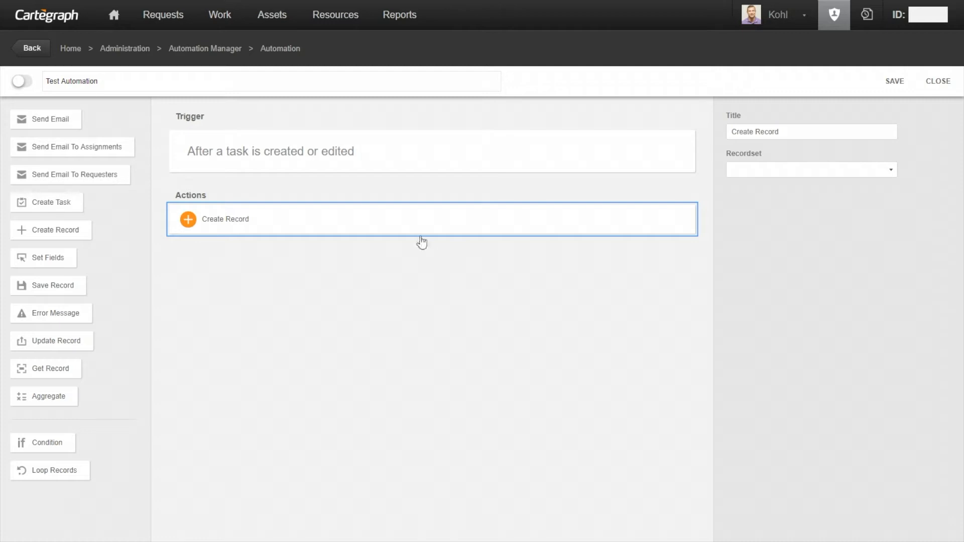
pyautogui.click(747, 174)
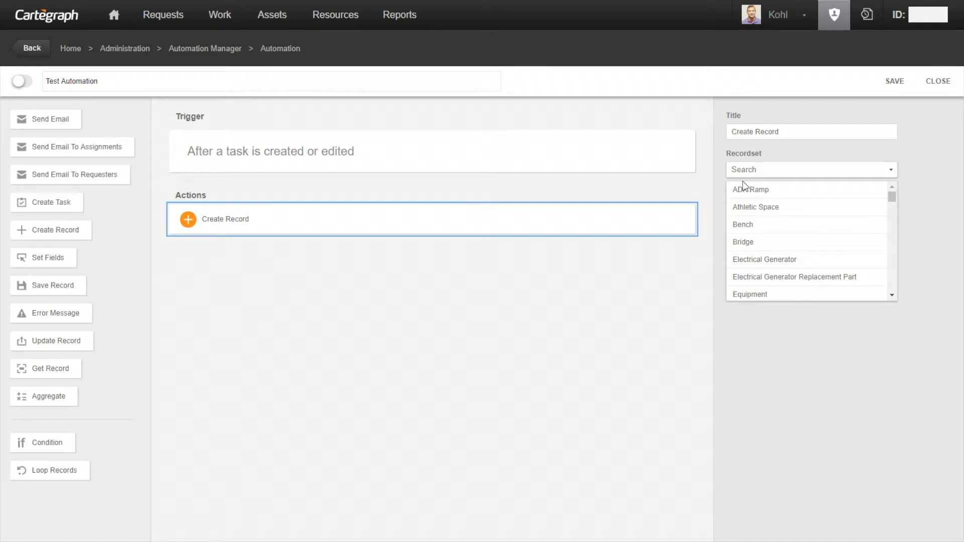
pyautogui.click(756, 207)
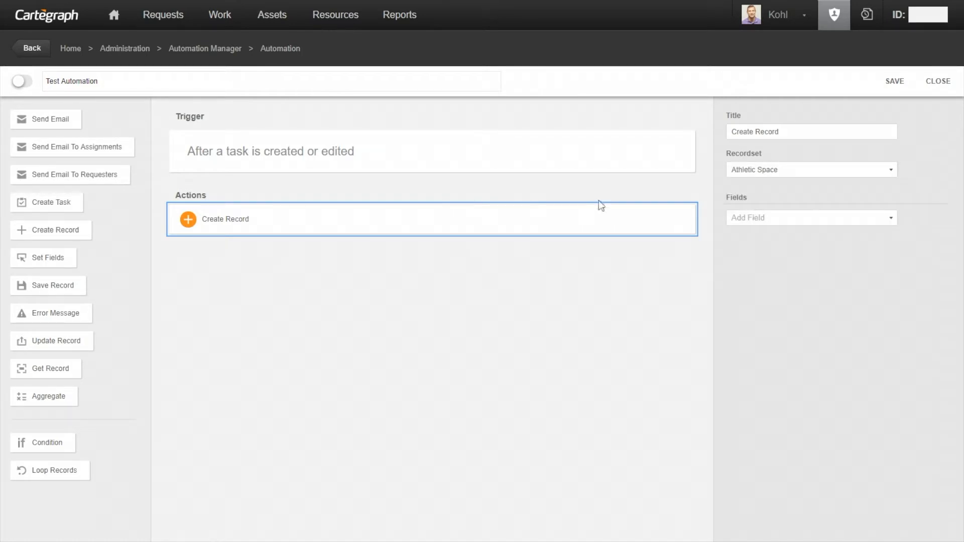
# Step: Try adding the City, ID, Jurisdiction and Length fields to the Athletic Space record, and remove the Create Record action
pyautogui.click(785, 218)
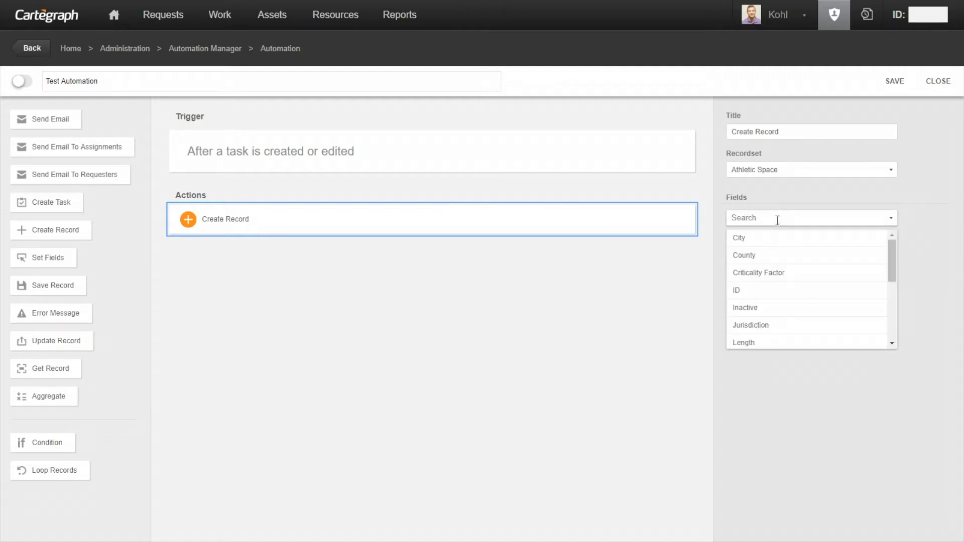
pyautogui.click(764, 241)
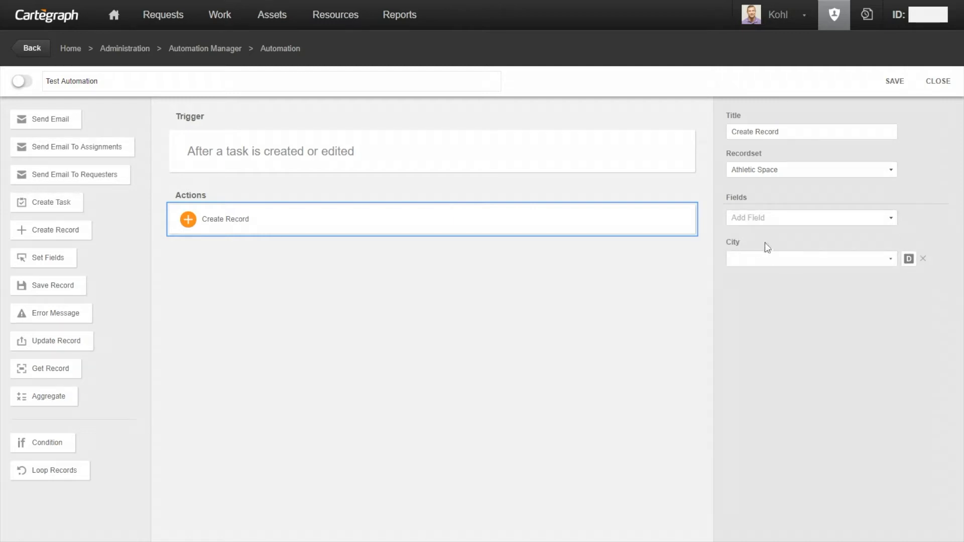
pyautogui.click(788, 218)
pyautogui.click(785, 255)
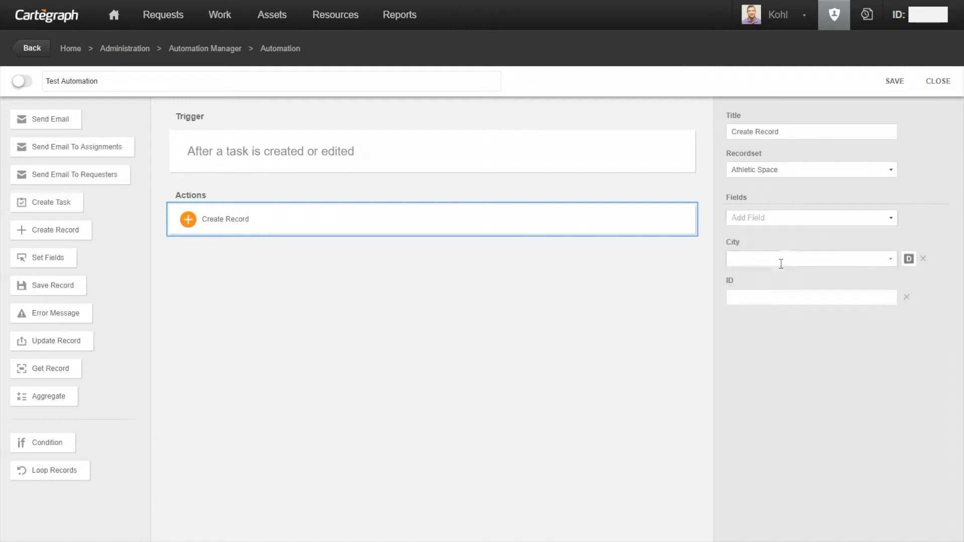
pyautogui.click(792, 220)
pyautogui.click(786, 290)
pyautogui.click(796, 220)
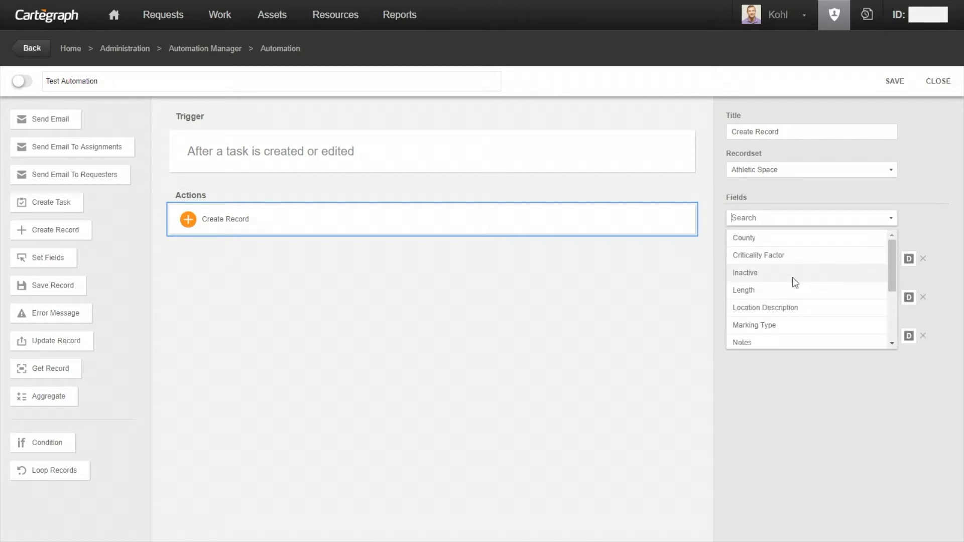
pyautogui.click(791, 288)
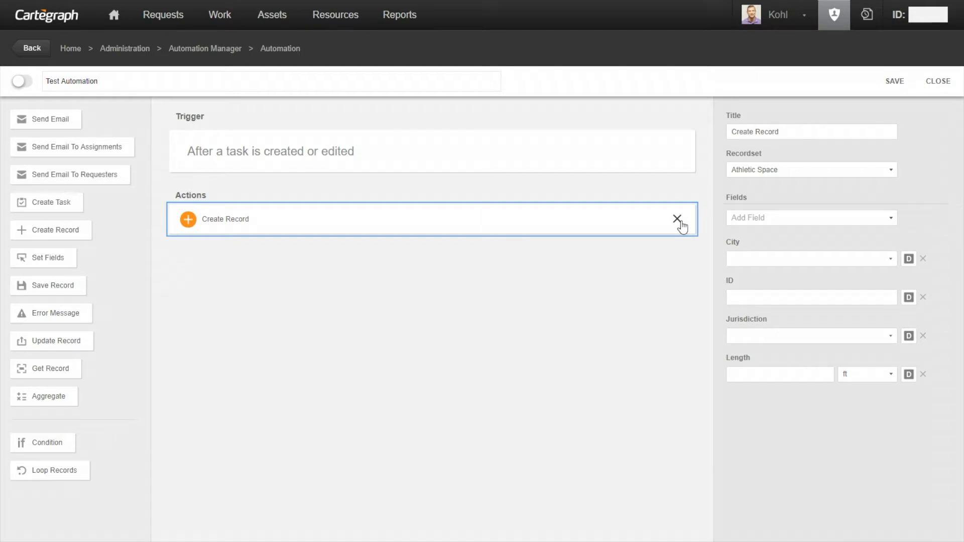
pyautogui.click(677, 220)
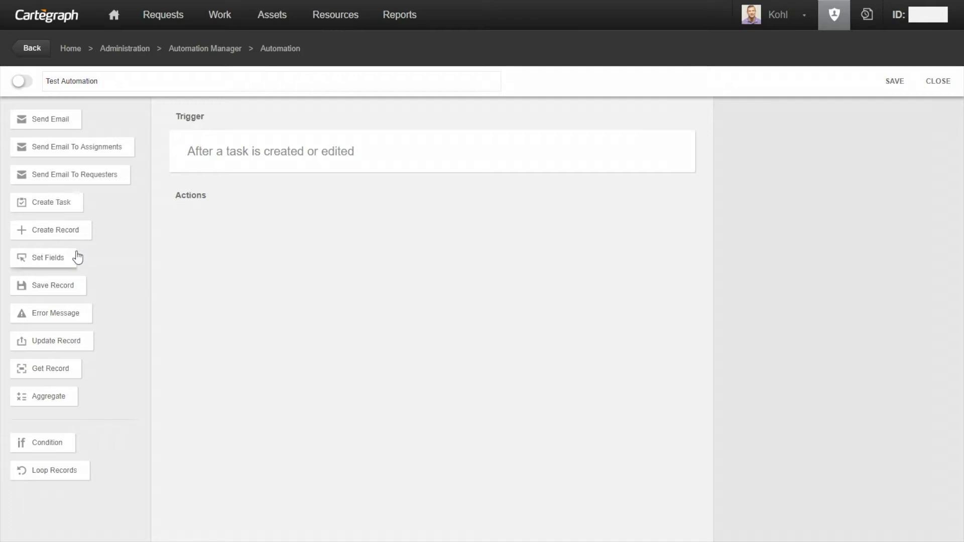
# Step: Add Set Fields and Save Record actions in that order, with the Trigger Record as the Set Fields record source
pyautogui.moveTo(62, 260); pyautogui.dragTo(251, 264)
pyautogui.moveTo(84, 284); pyautogui.dragTo(256, 256)
pyautogui.click(266, 235)
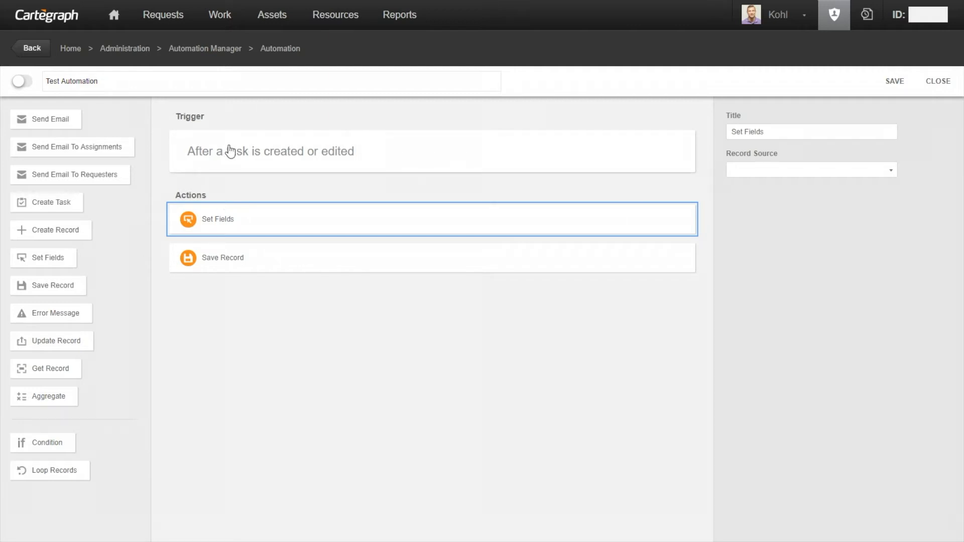
pyautogui.click(784, 172)
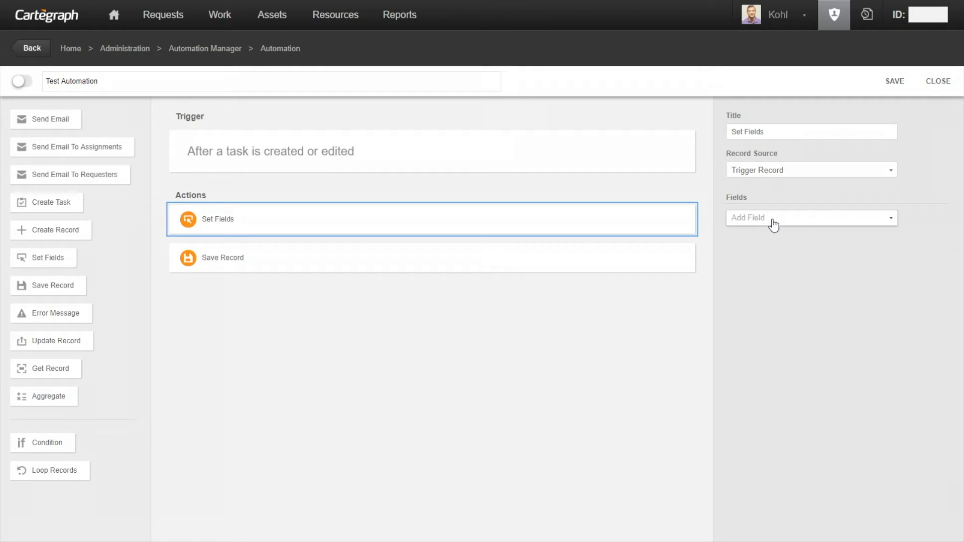
# Step: Add the Address Number field to Set Fields, check its linkable fields, and give it the default value 675
pyautogui.click(758, 218)
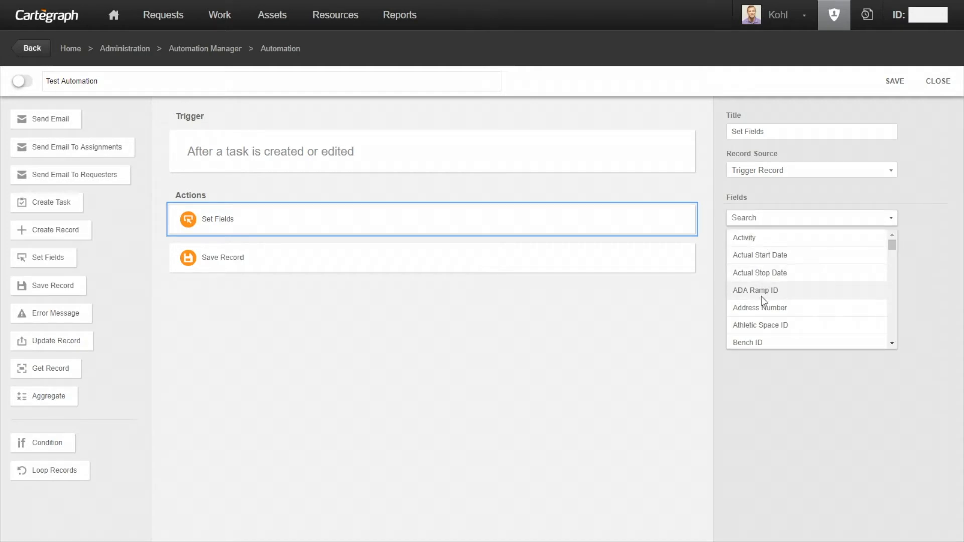
pyautogui.click(763, 309)
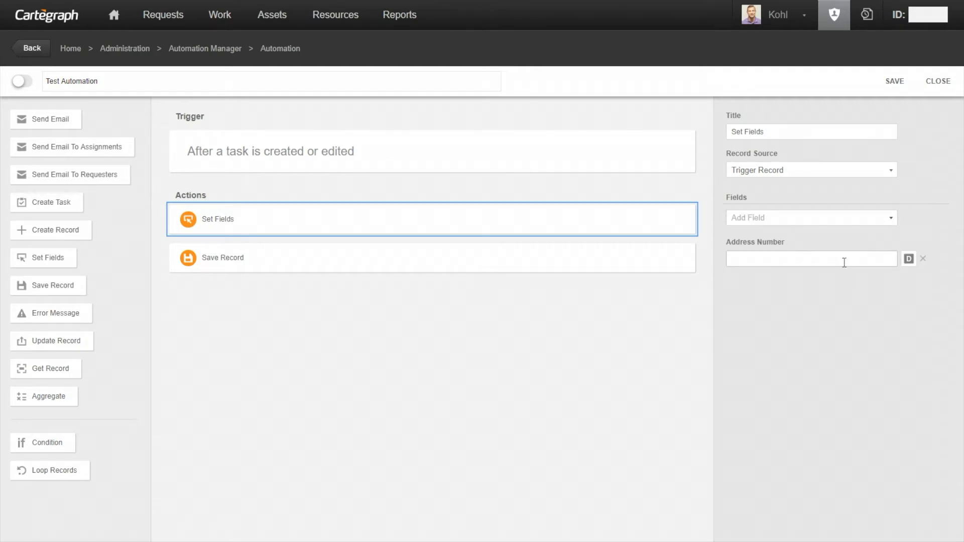
pyautogui.click(906, 261)
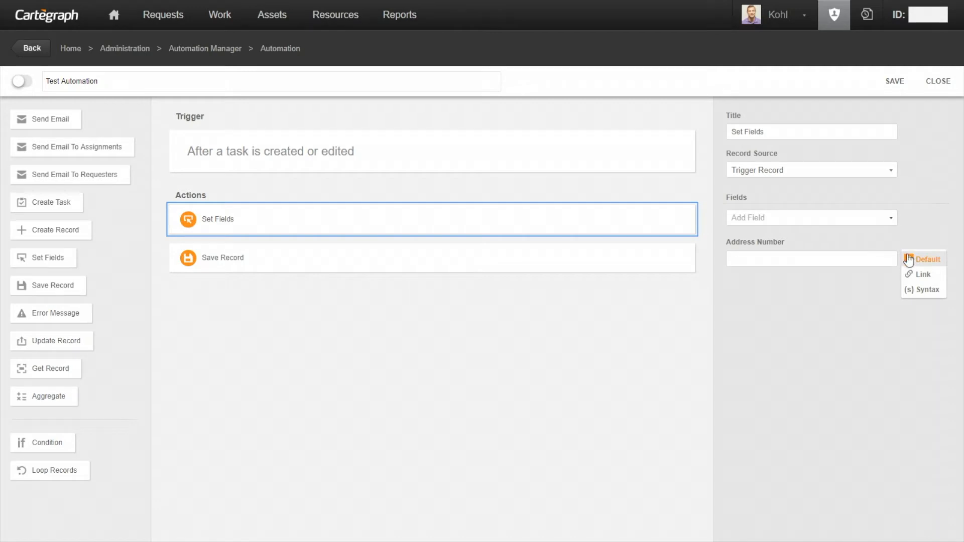
pyautogui.click(924, 276)
pyautogui.click(888, 261)
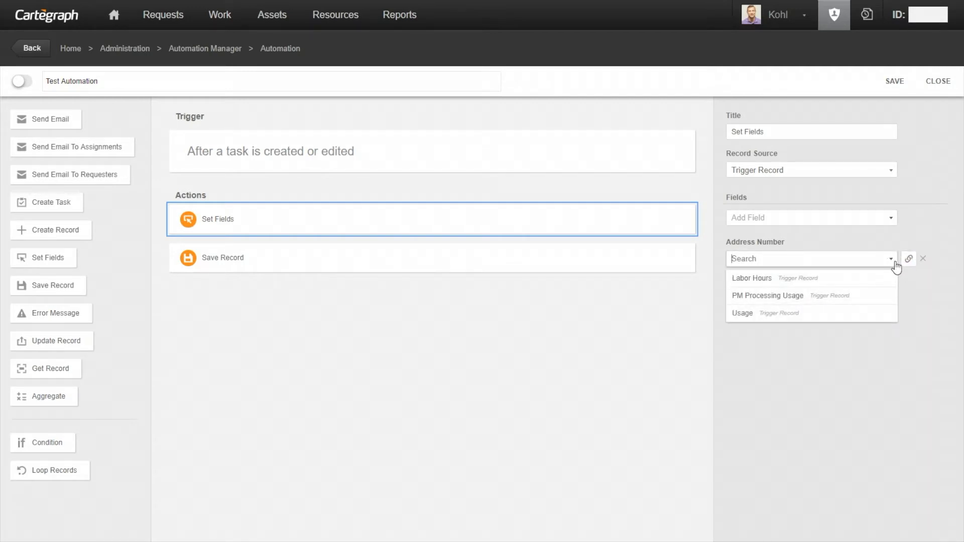
pyautogui.click(909, 259)
pyautogui.click(922, 247)
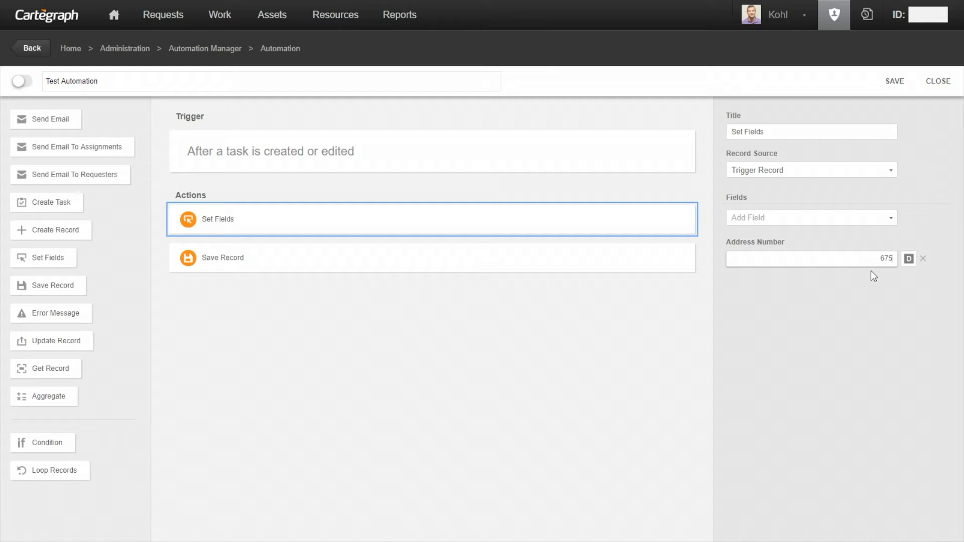
# Step: Review the Save Record and Set Fields settings, and remove both actions from the automation
pyautogui.click(319, 267)
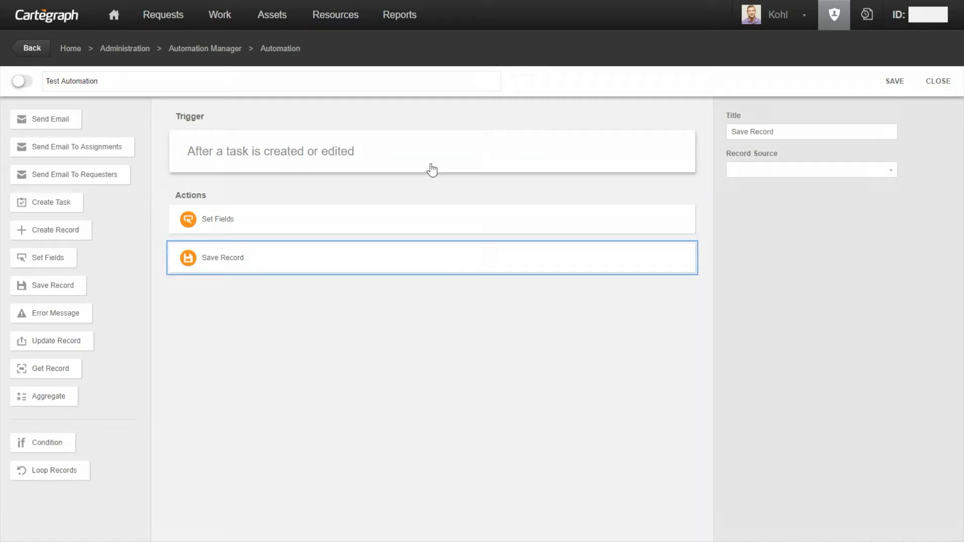
pyautogui.click(302, 227)
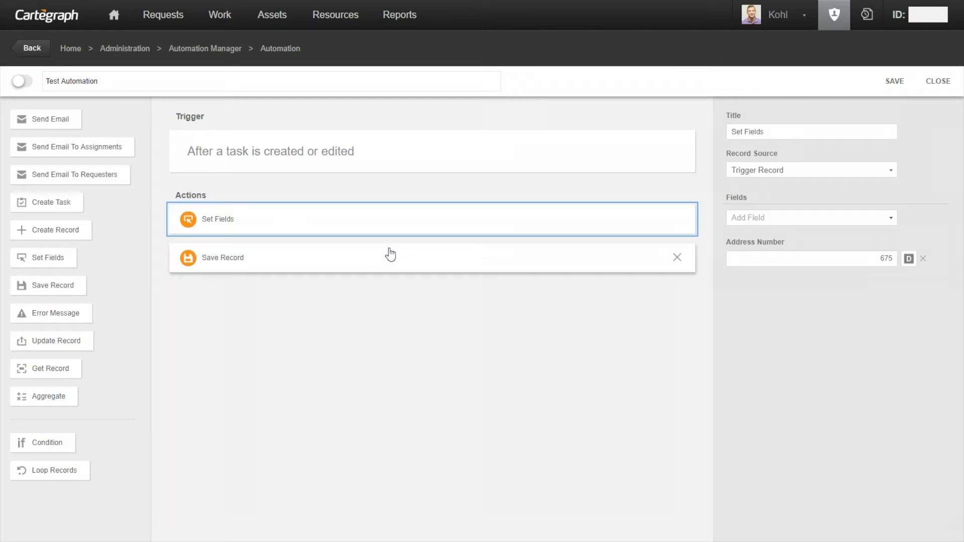
pyautogui.click(258, 262)
pyautogui.click(432, 227)
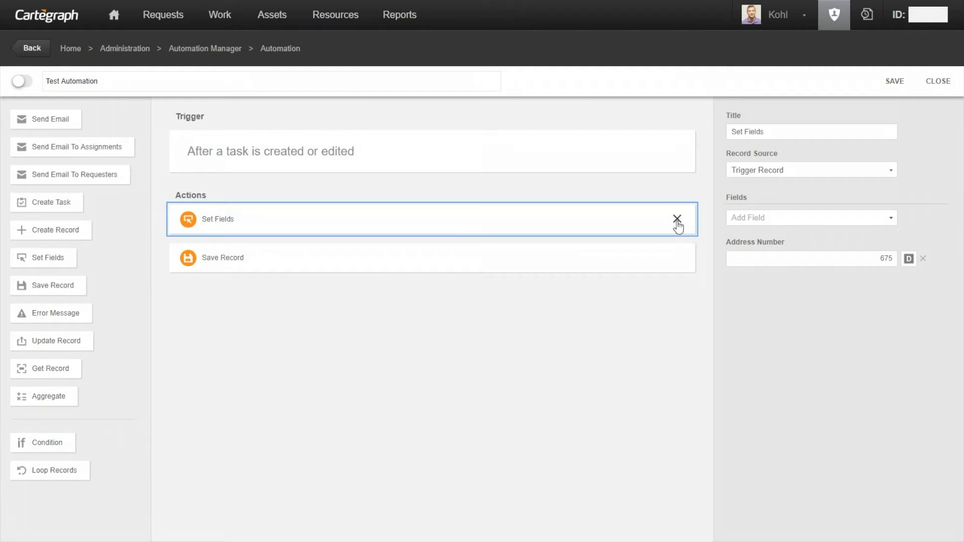
pyautogui.click(677, 220)
pyautogui.click(677, 220)
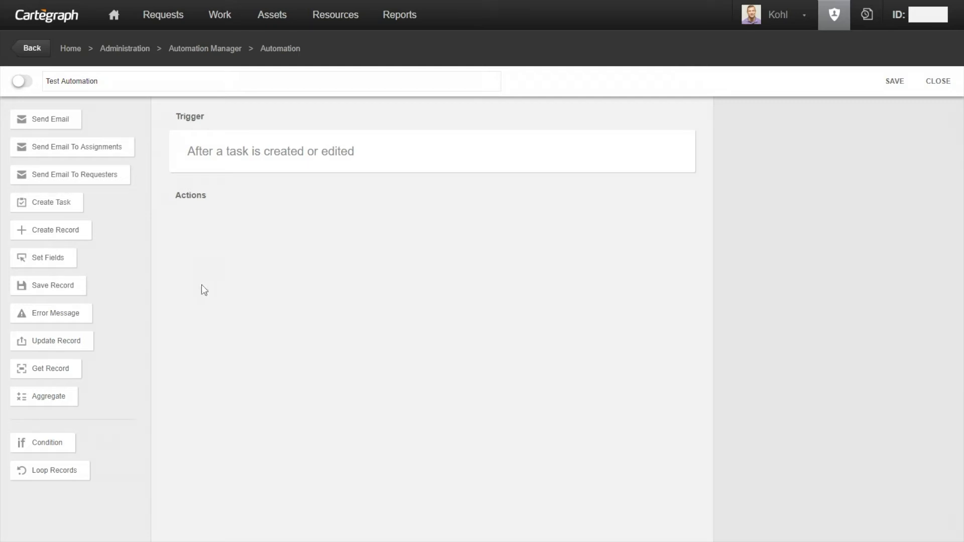
# Step: Try out an Error Message action with the message "ERROR", and remove it from the automation
pyautogui.click(78, 317)
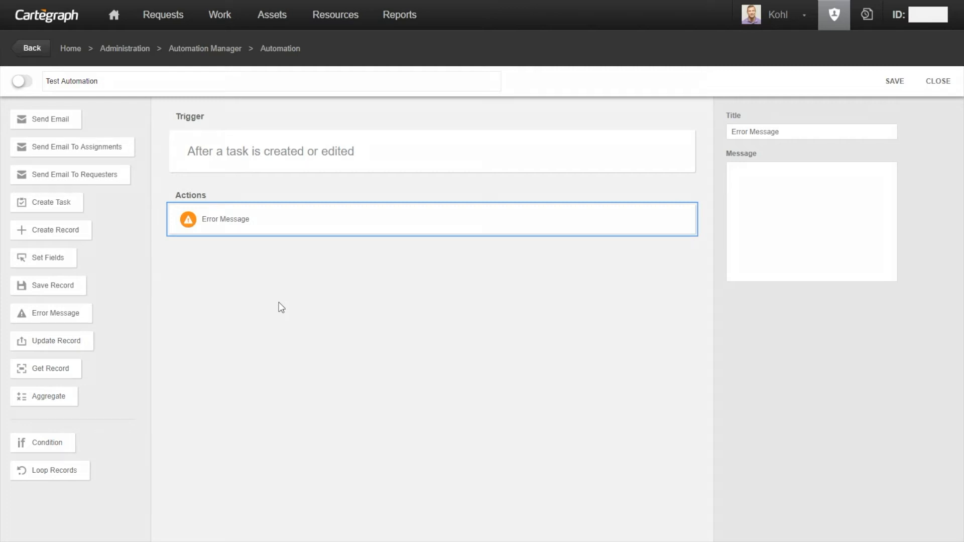
pyautogui.click(808, 189)
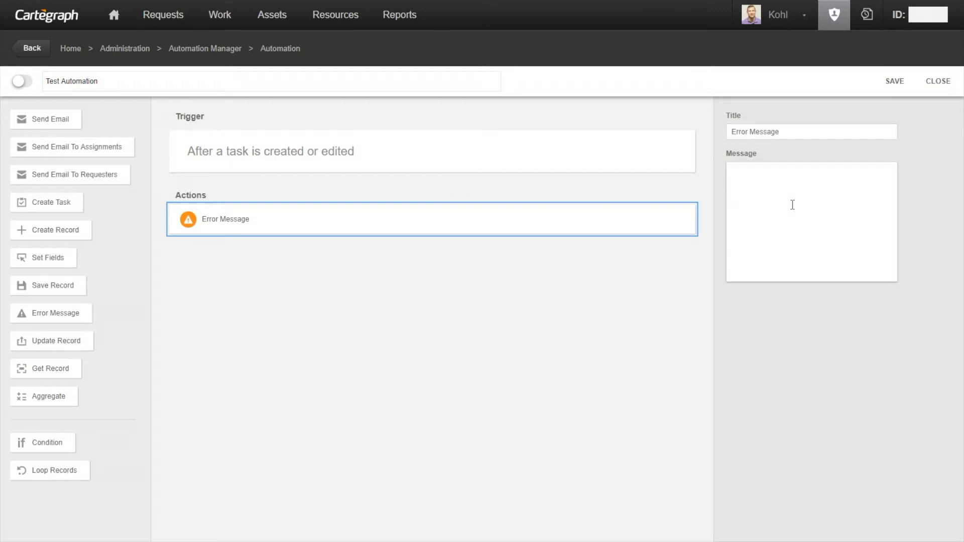
pyautogui.write('ERROR')
pyautogui.click(676, 219)
# Step: Add an Update Record action that targets the trigger record's Pump Station ID
pyautogui.moveTo(65, 345); pyautogui.dragTo(314, 255)
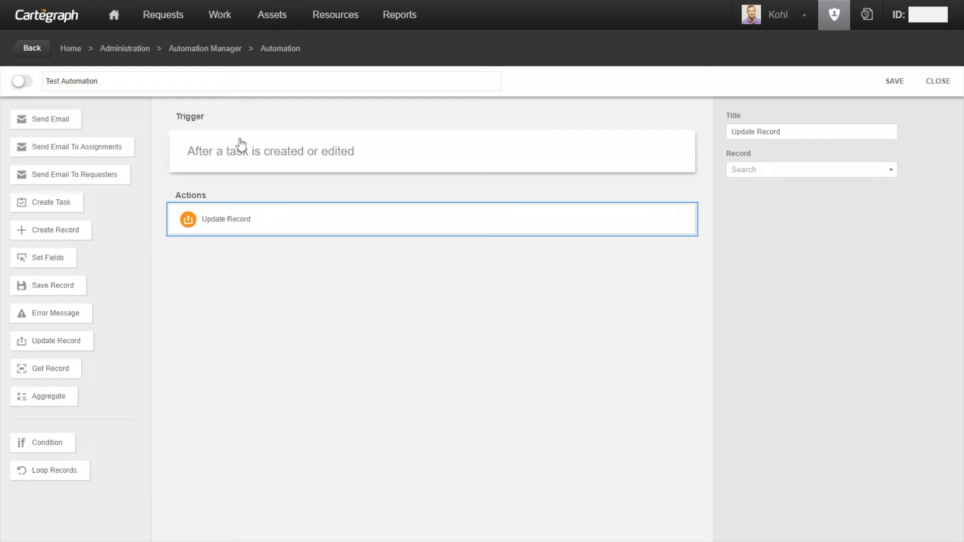
pyautogui.click(742, 170)
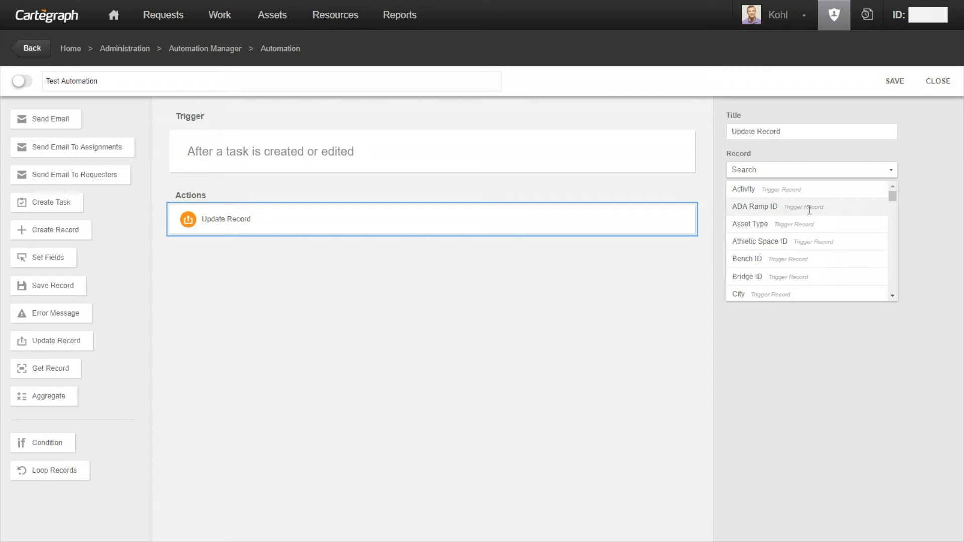
pyautogui.scroll(-15, 803, 213)
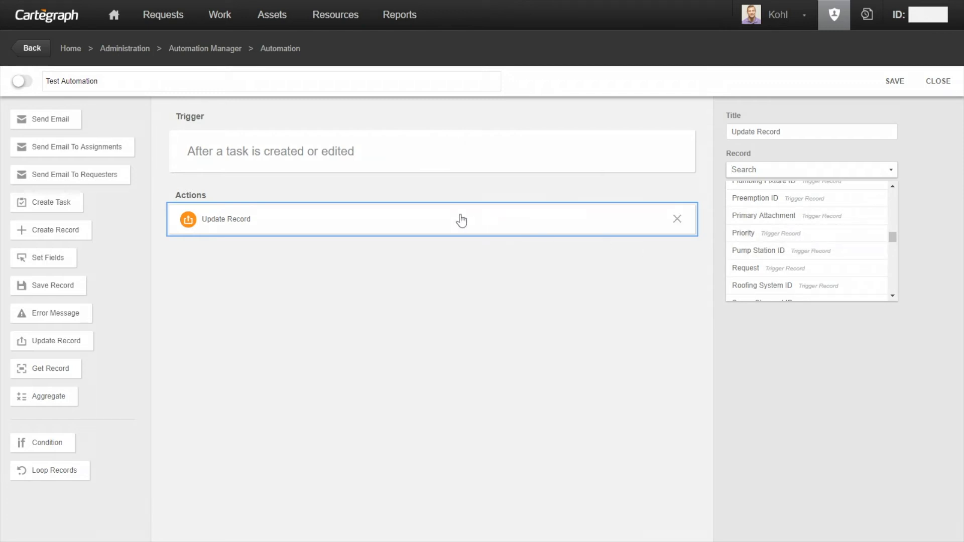
pyautogui.click(753, 250)
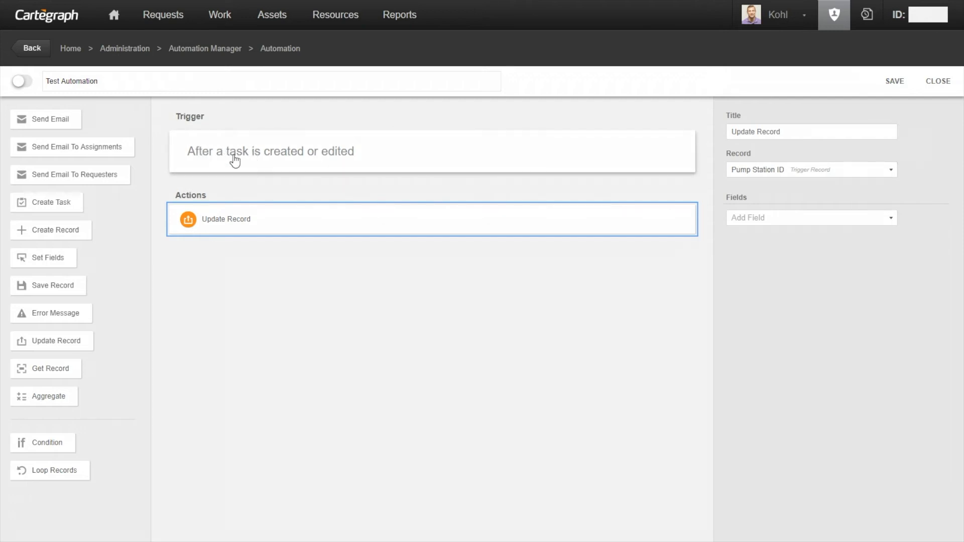
# Step: Add the City field with the value Carol Stream to the pump station update, and remove the Update Record action
pyautogui.click(778, 222)
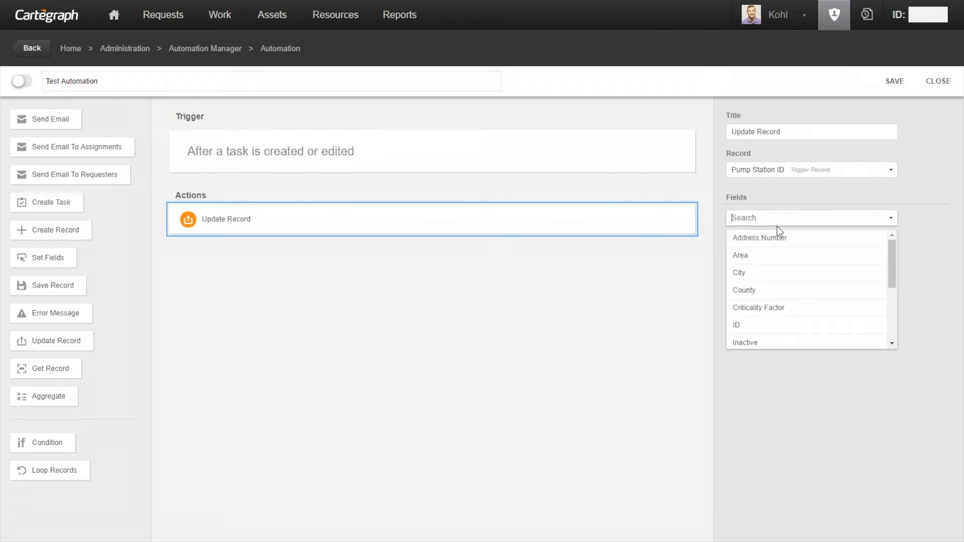
pyautogui.click(777, 272)
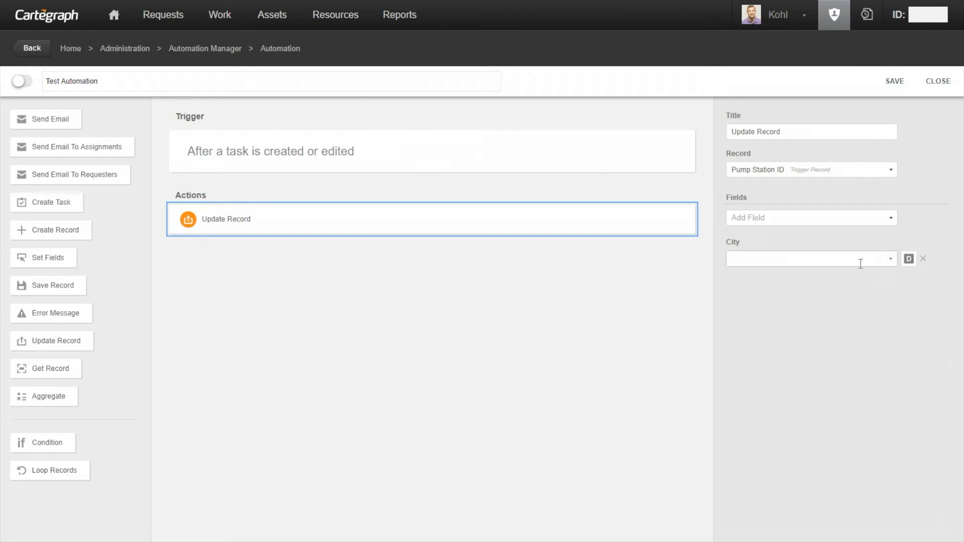
pyautogui.click(891, 259)
pyautogui.click(839, 277)
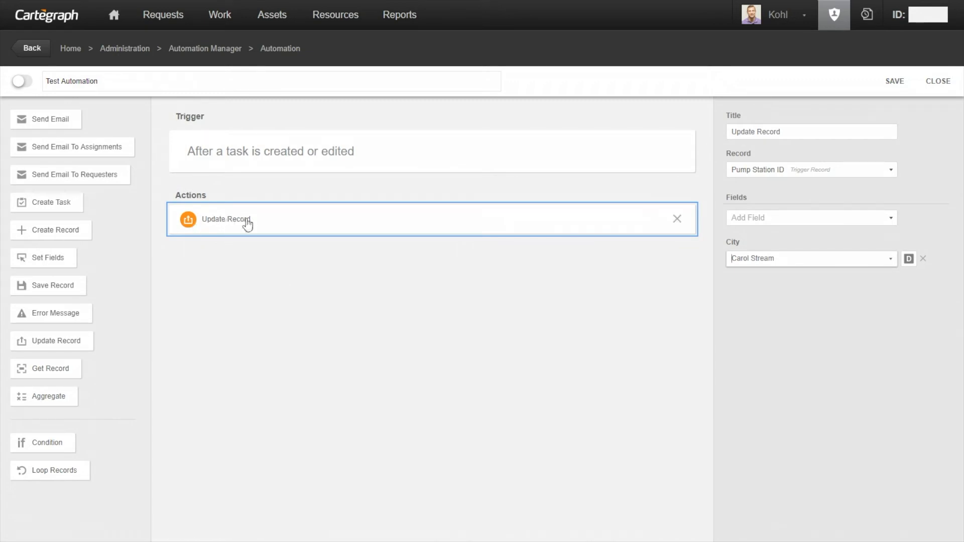
pyautogui.click(676, 221)
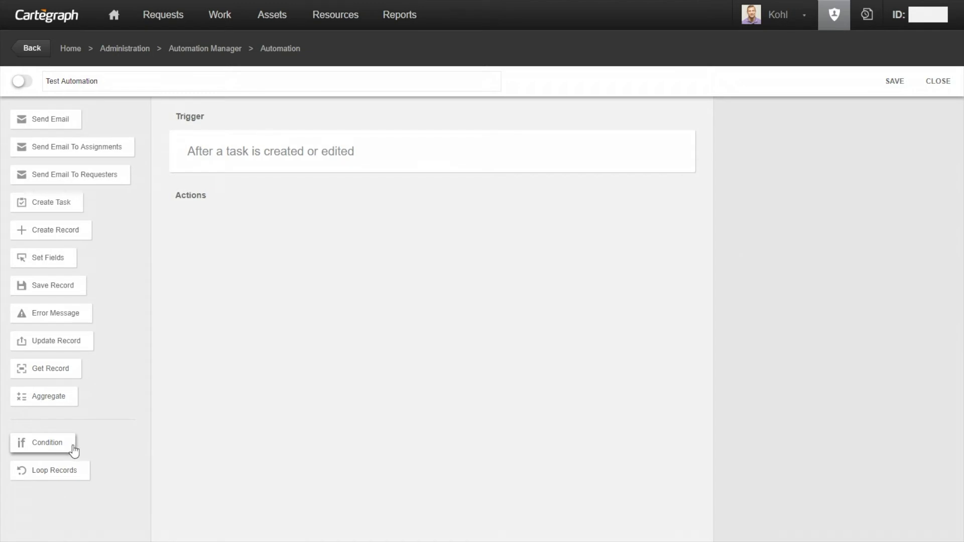
# Step: Try out a Get Record action with the trigger record's ADA Ramp ID, and remove it from the automation
pyautogui.moveTo(60, 370); pyautogui.dragTo(244, 358)
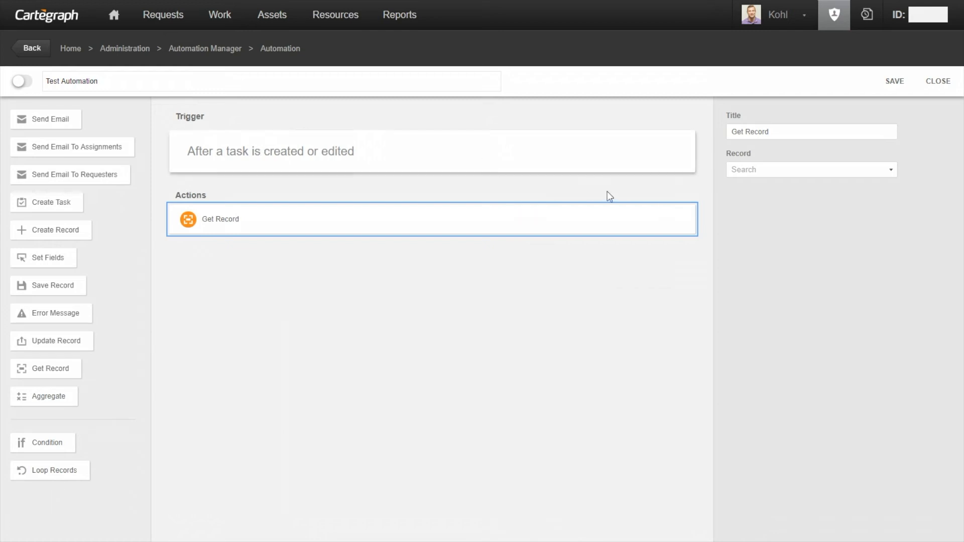
pyautogui.click(754, 172)
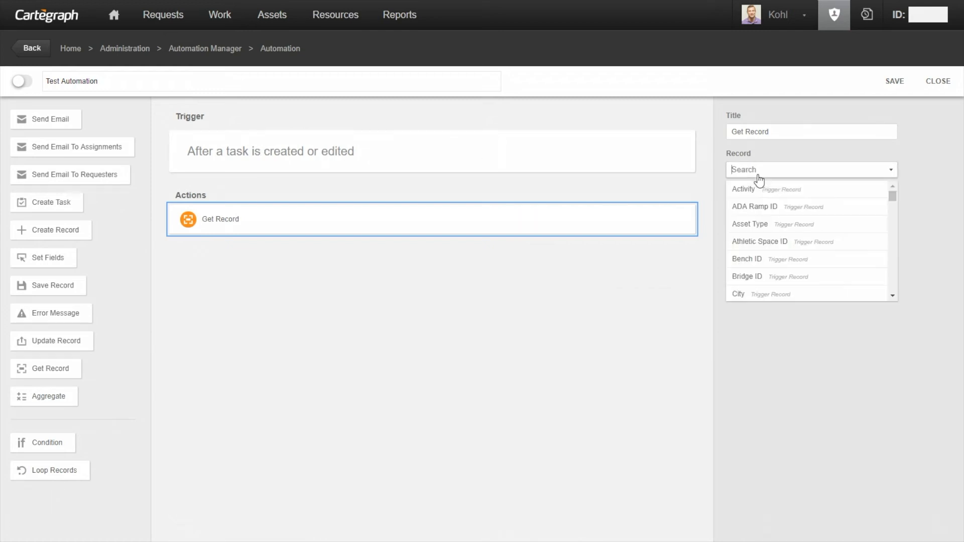
pyautogui.click(767, 211)
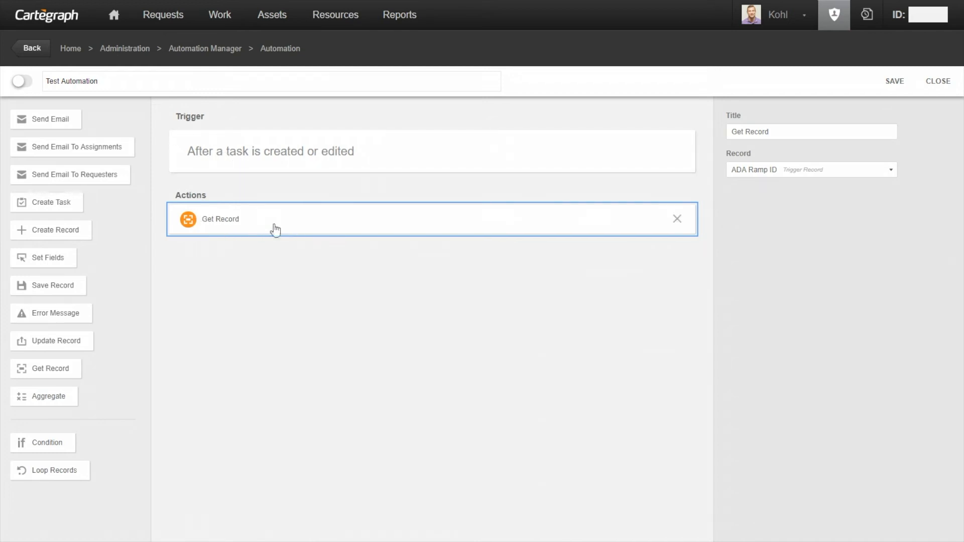
pyautogui.click(677, 220)
# Step: Add an Aggregate action that uses Count on the Athletic Space recordset
pyautogui.moveTo(67, 399); pyautogui.dragTo(332, 326)
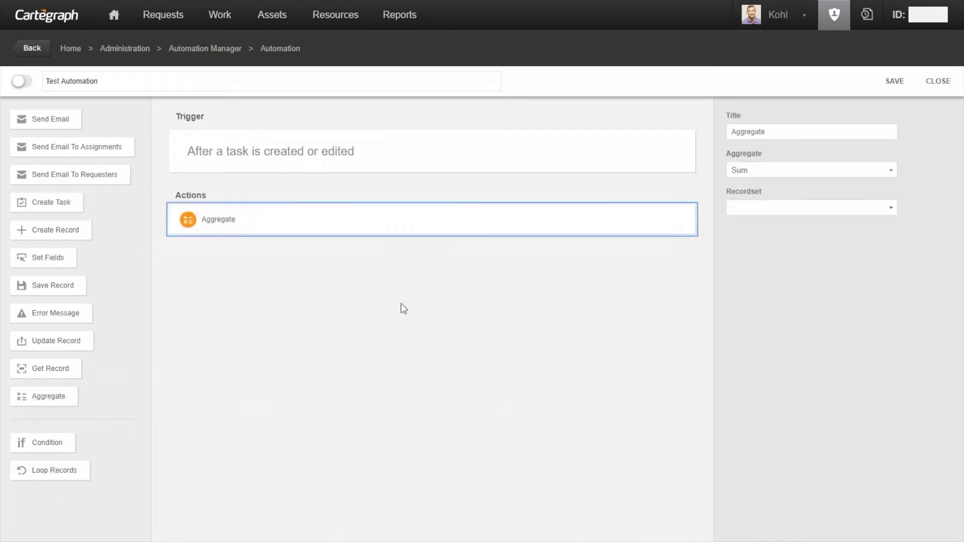
pyautogui.click(755, 173)
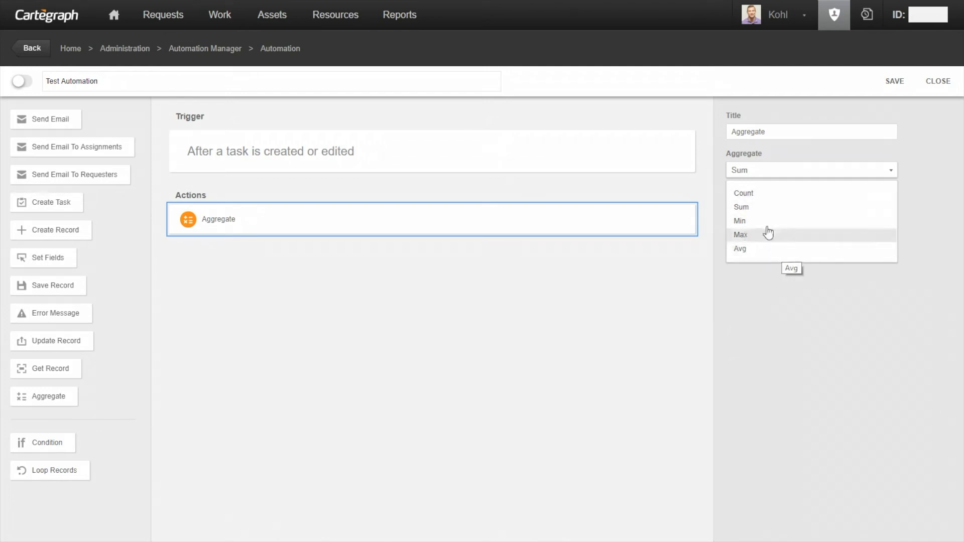
pyautogui.click(770, 195)
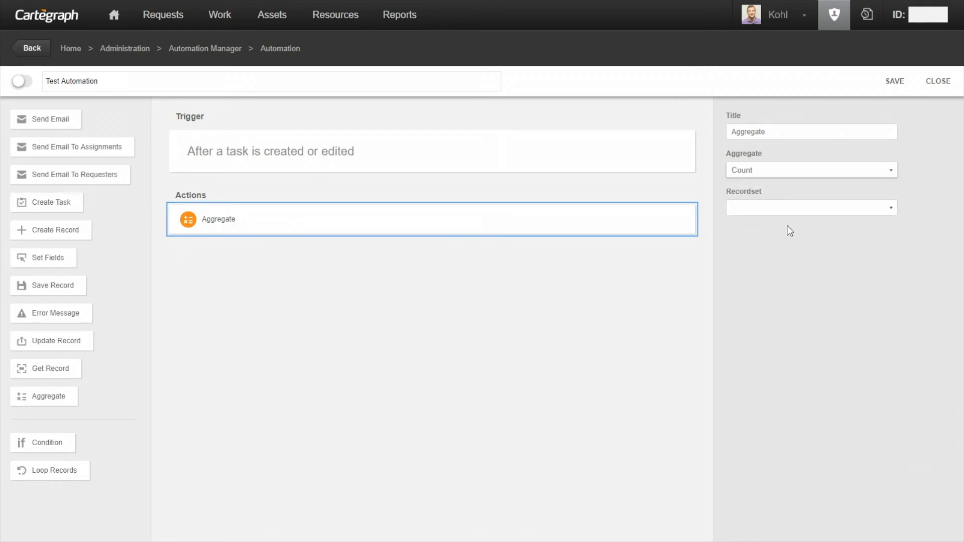
pyautogui.click(767, 212)
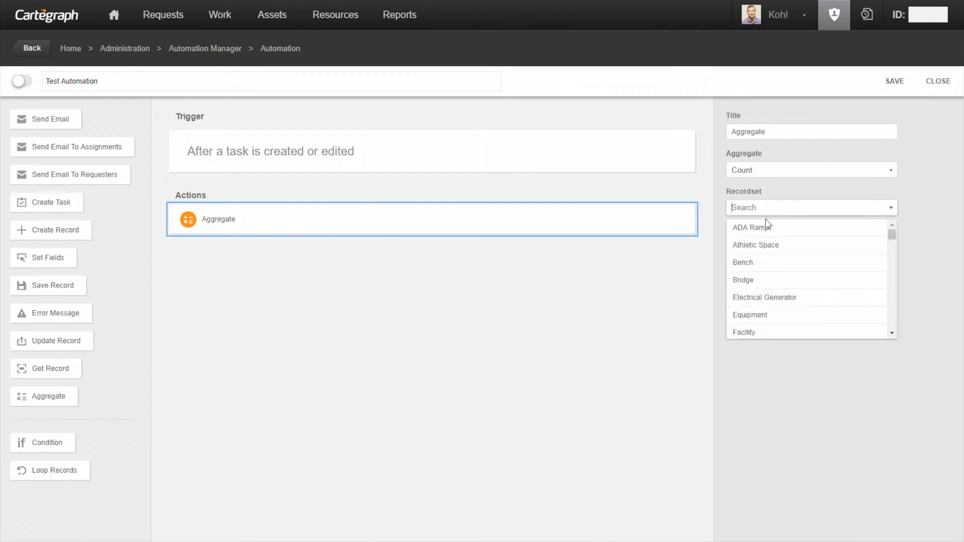
pyautogui.click(767, 245)
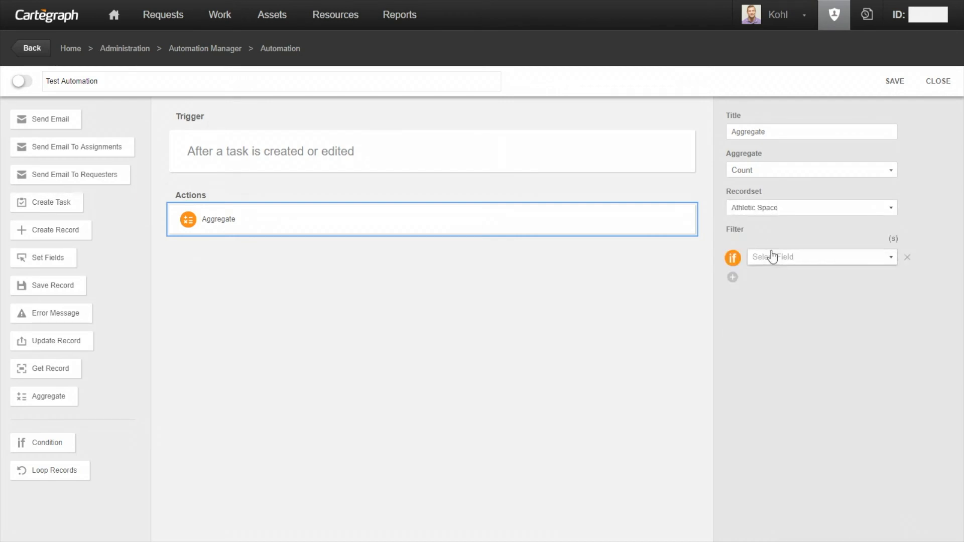
# Step: Filter the aggregate to records where City Is Carol Stream, review the aggregate types, and remove the Aggregate action
pyautogui.click(771, 257)
pyautogui.click(766, 329)
pyautogui.click(789, 278)
pyautogui.click(786, 305)
pyautogui.click(889, 300)
pyautogui.click(828, 315)
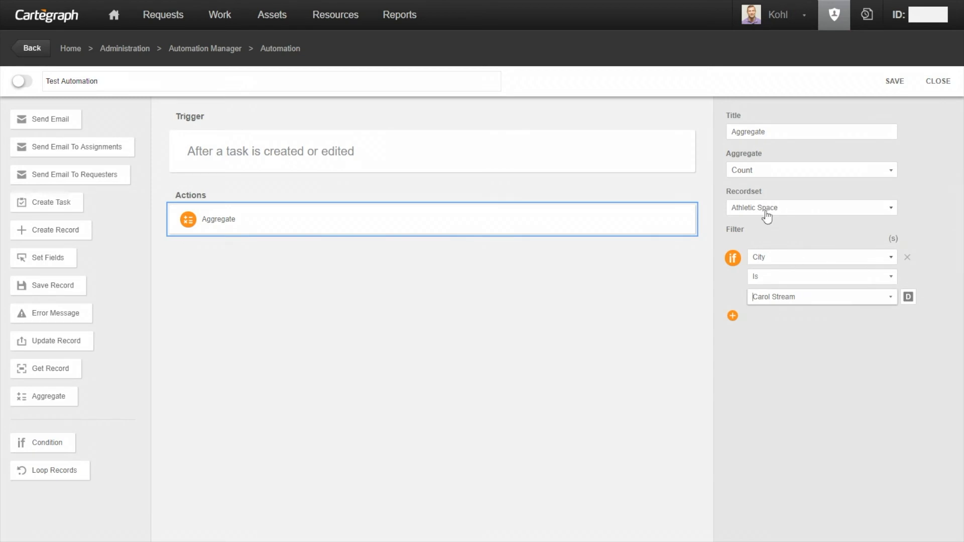
pyautogui.click(767, 172)
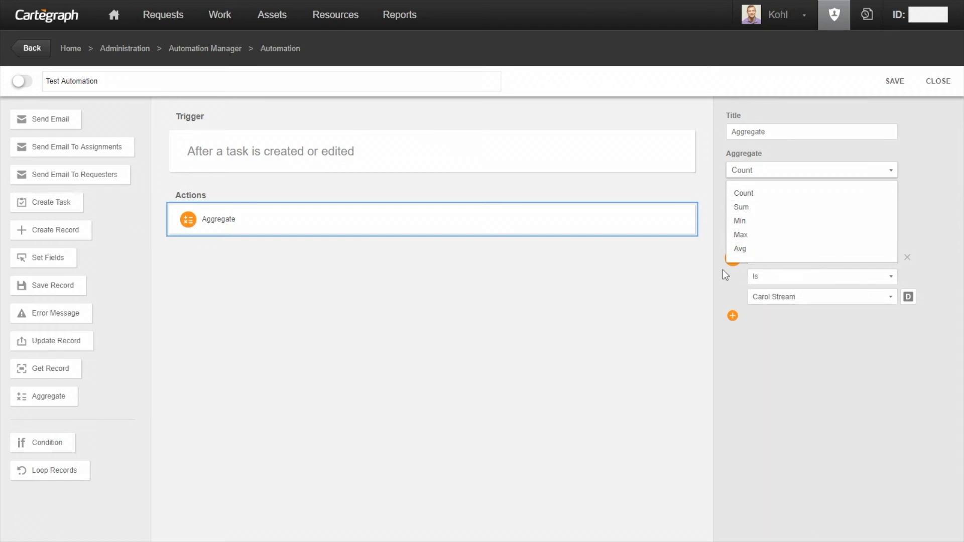
pyautogui.click(760, 326)
pyautogui.click(678, 220)
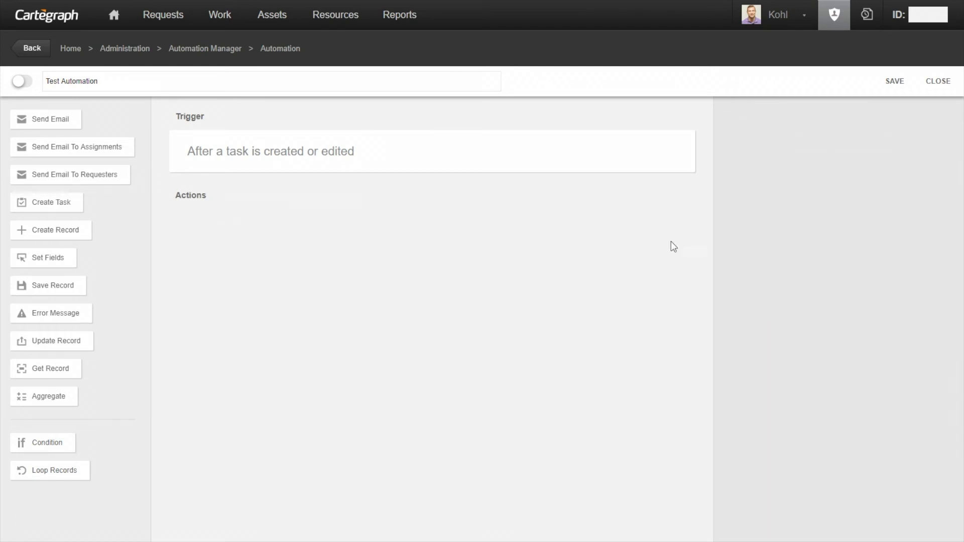
# Step: Add a Condition with the expression that the trigger record's Department Is Administration
pyautogui.moveTo(42, 436); pyautogui.dragTo(317, 337)
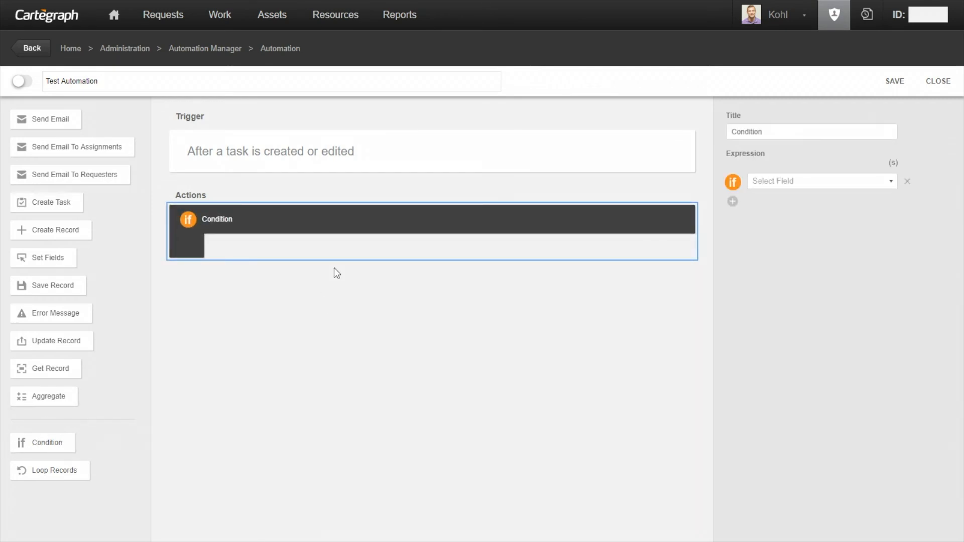
pyautogui.click(759, 183)
pyautogui.scroll(-3, 783, 269)
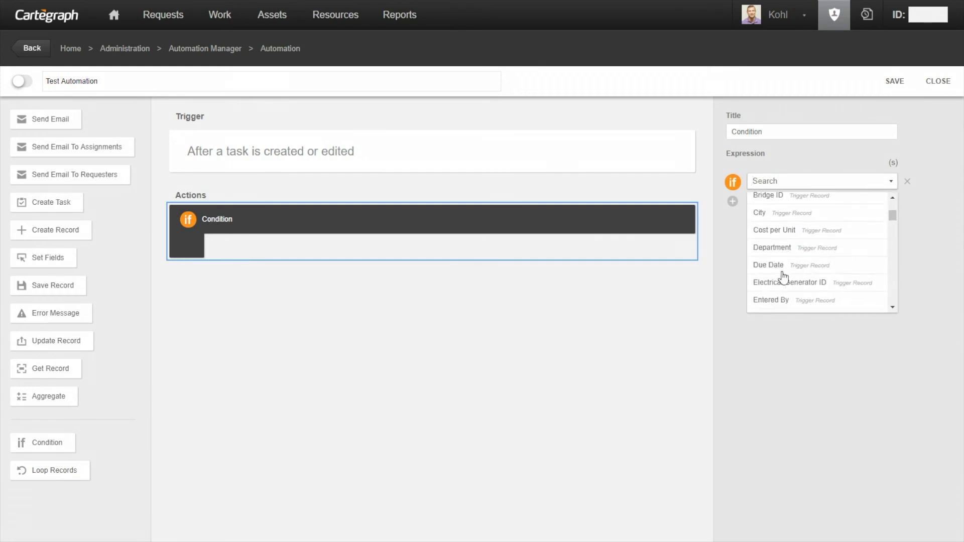
pyautogui.click(785, 247)
pyautogui.click(793, 202)
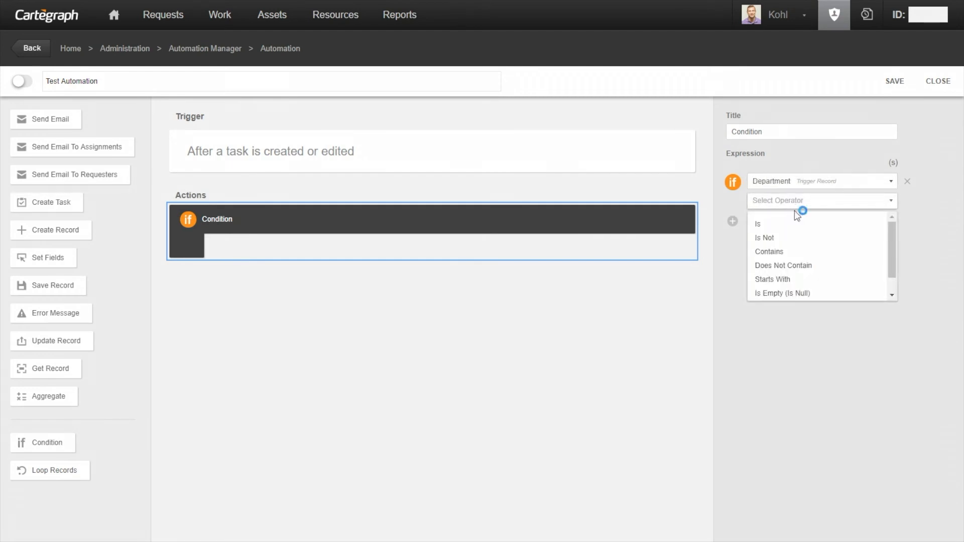
pyautogui.click(792, 223)
pyautogui.click(857, 221)
pyautogui.click(820, 240)
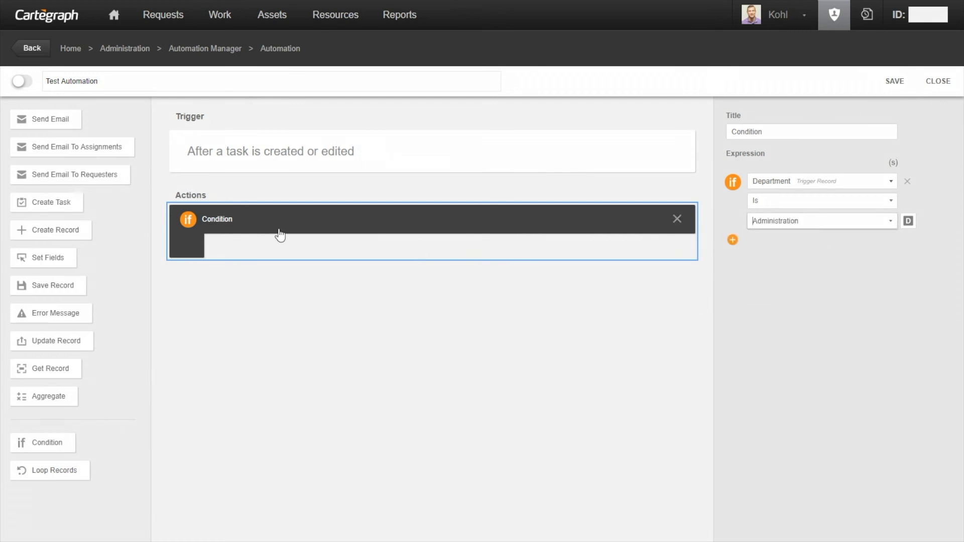
# Step: Try nesting a Create Task action inside the condition, and remove both from the automation
pyautogui.moveTo(62, 216); pyautogui.dragTo(269, 266)
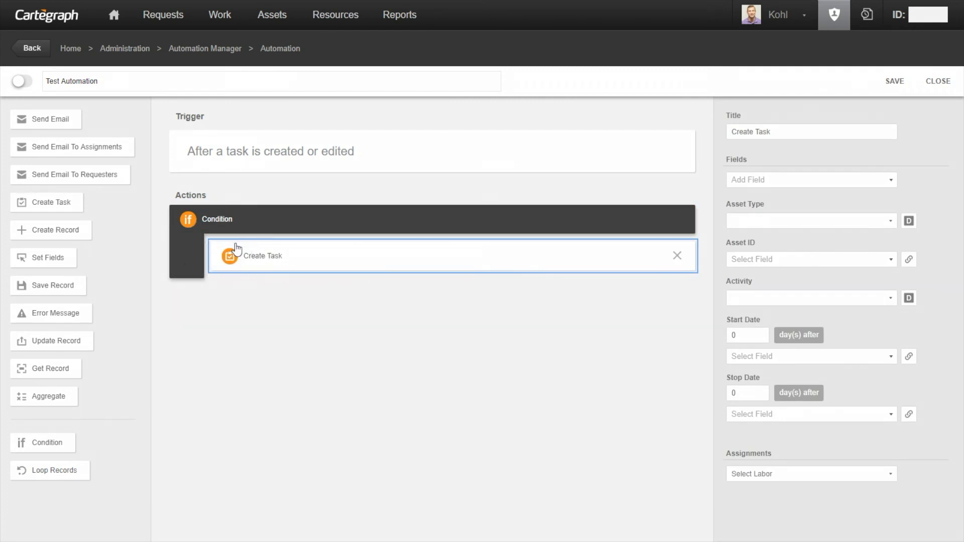
pyautogui.click(677, 257)
pyautogui.click(678, 220)
# Step: Add a Loop Records action over the ADA Ramp recordset, filtered to records where City Is Dubuque
pyautogui.moveTo(60, 474); pyautogui.dragTo(295, 356)
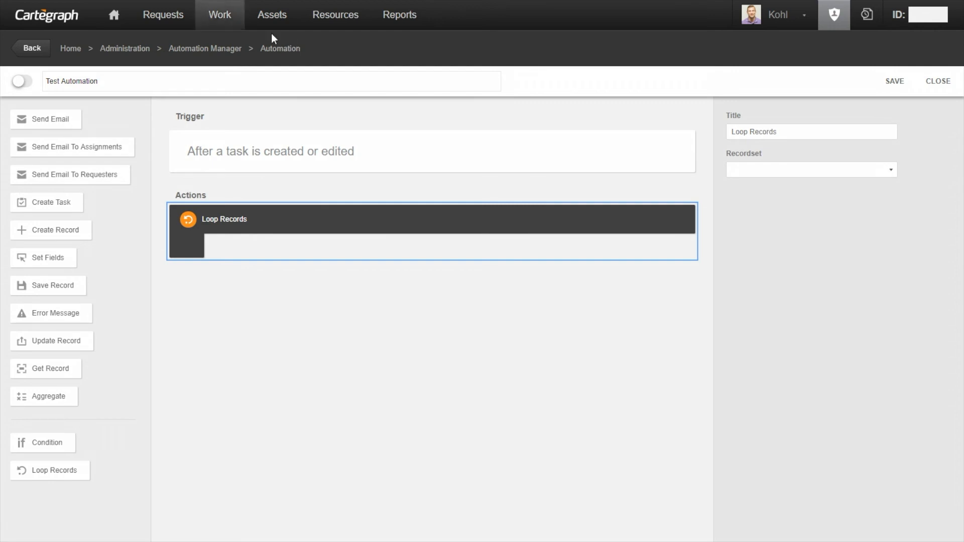
pyautogui.click(735, 178)
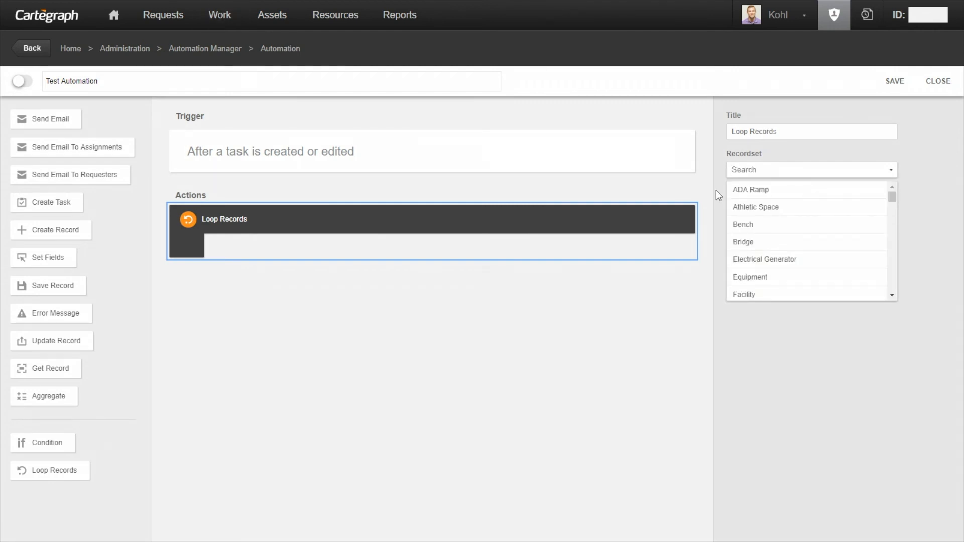
pyautogui.click(751, 190)
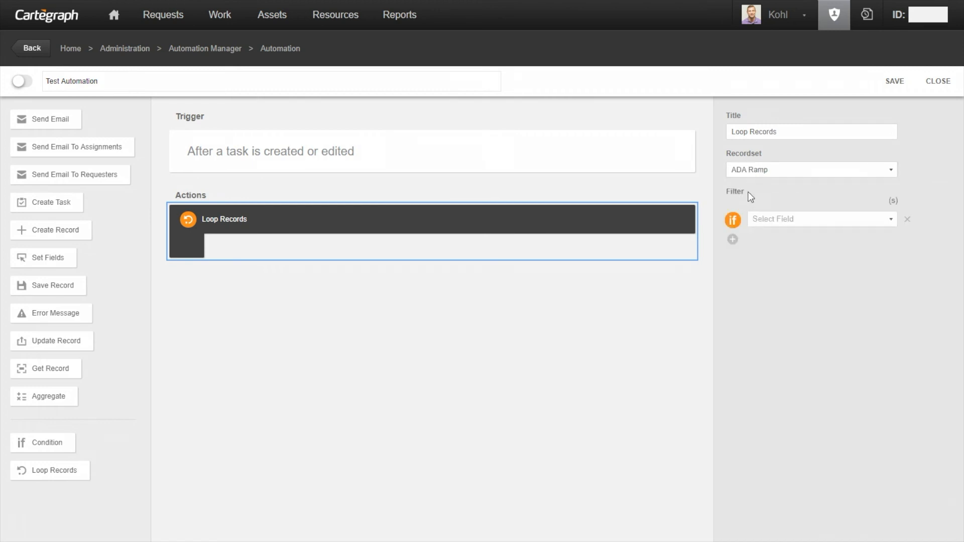
pyautogui.click(777, 220)
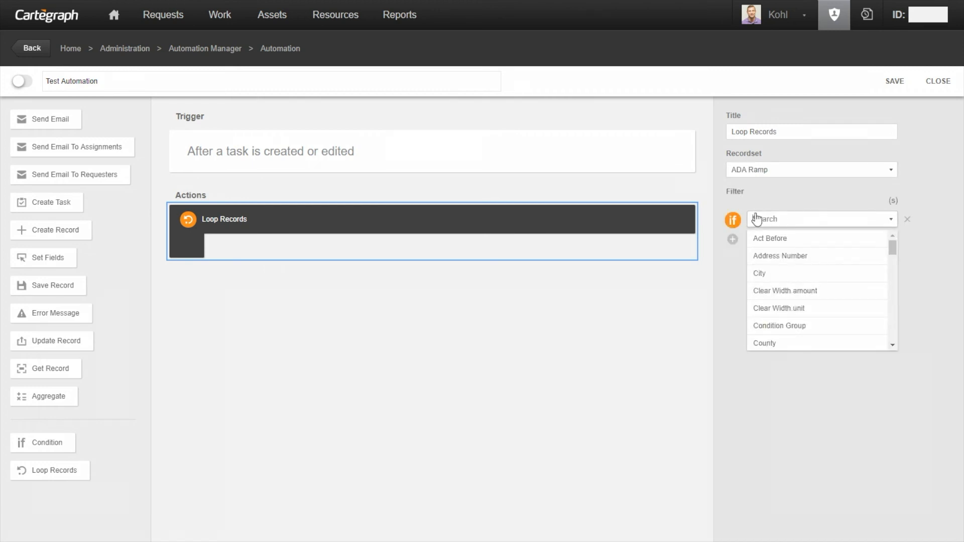
pyautogui.click(764, 273)
pyautogui.click(796, 246)
pyautogui.click(801, 261)
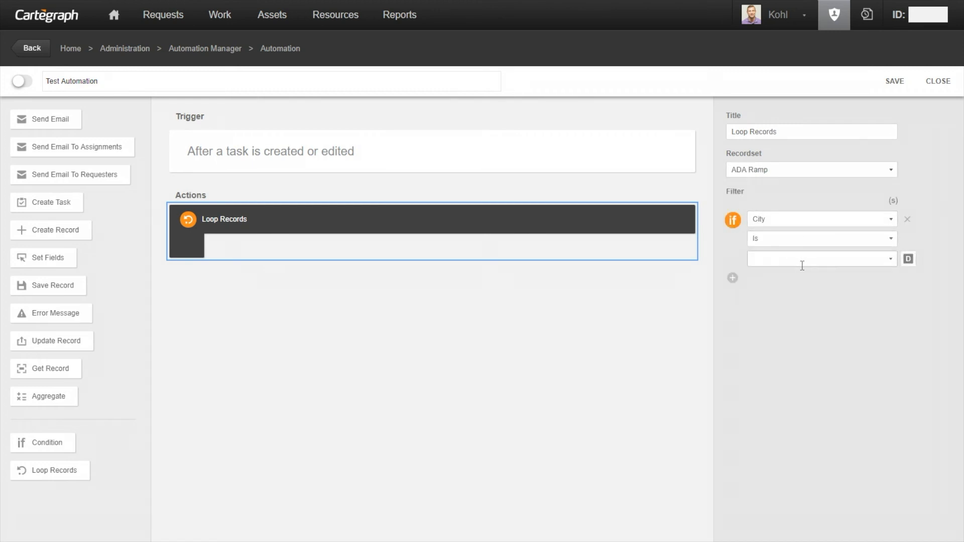
pyautogui.click(889, 264)
pyautogui.click(781, 310)
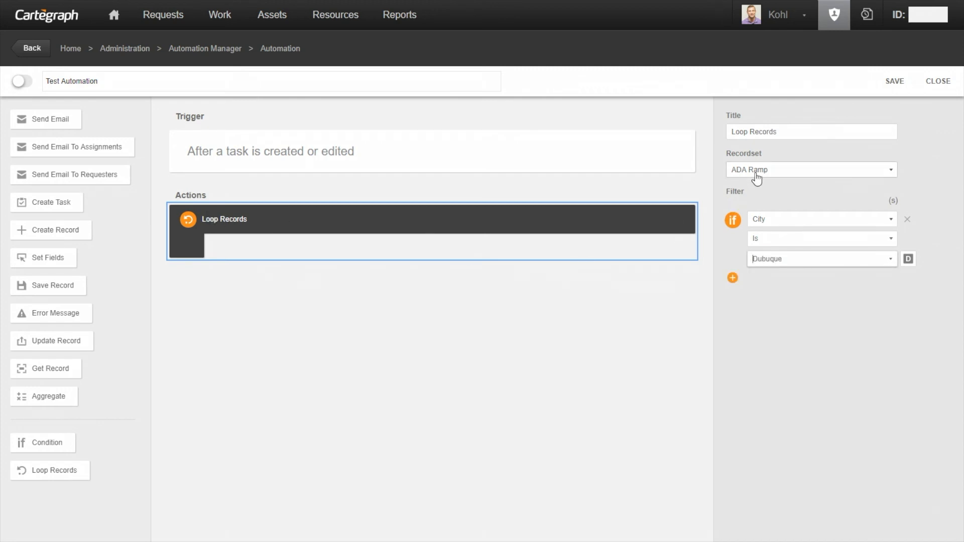
# Step: Add a Set Fields action inside the loop with Loop Records as its record source
pyautogui.moveTo(77, 262); pyautogui.dragTo(291, 259)
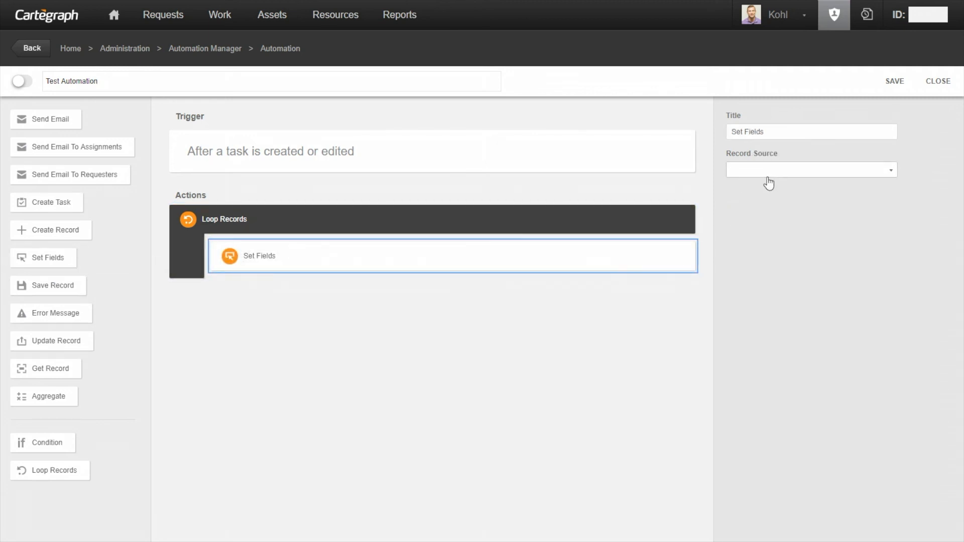
pyautogui.click(767, 175)
pyautogui.click(749, 207)
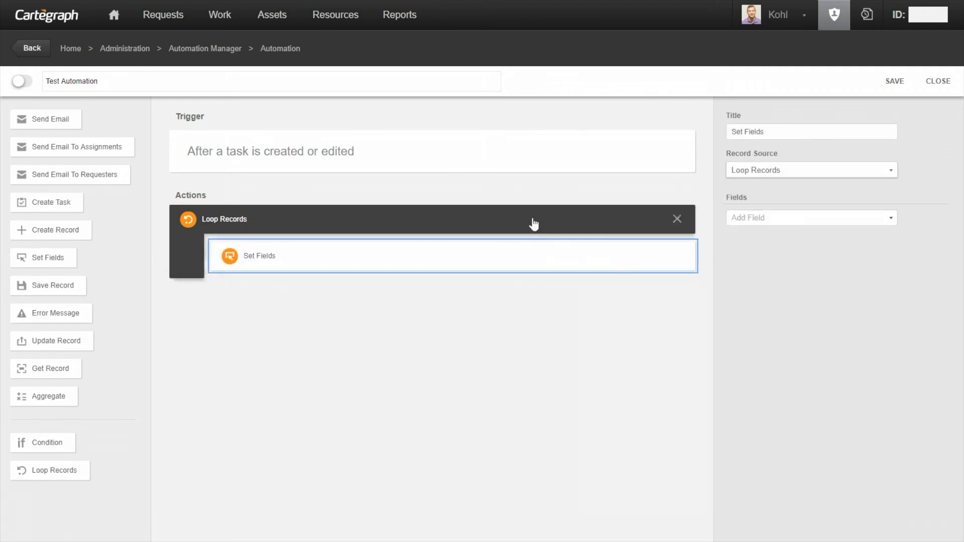
pyautogui.click(757, 220)
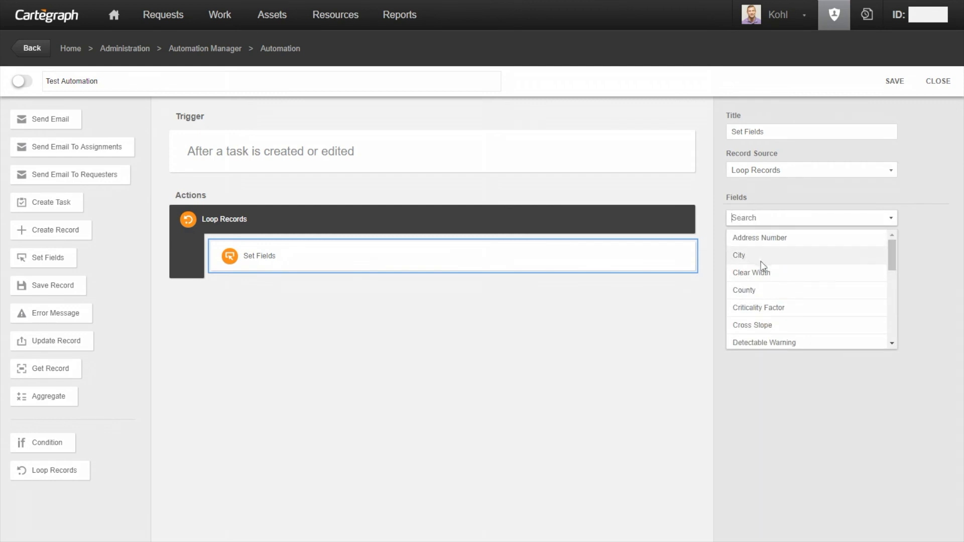
pyautogui.click(751, 290)
pyautogui.click(889, 266)
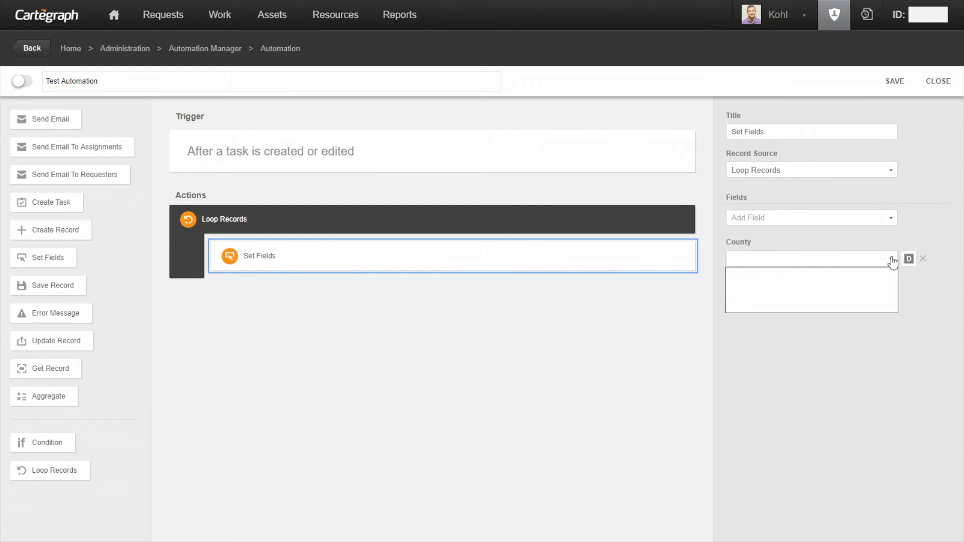
pyautogui.click(922, 259)
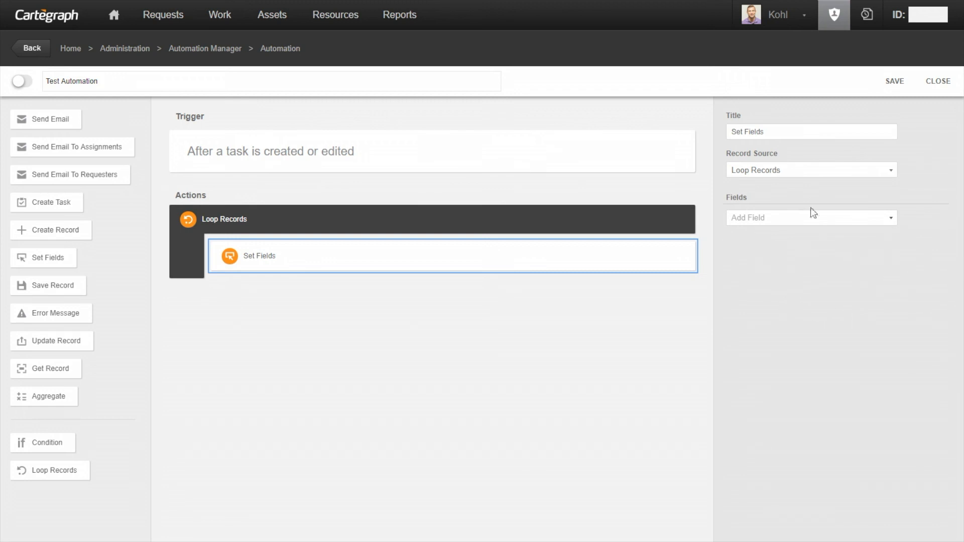
# Step: Keep Loop Records as the Set Fields record source, and add the Width field with a value of 10 ft
pyautogui.click(830, 171)
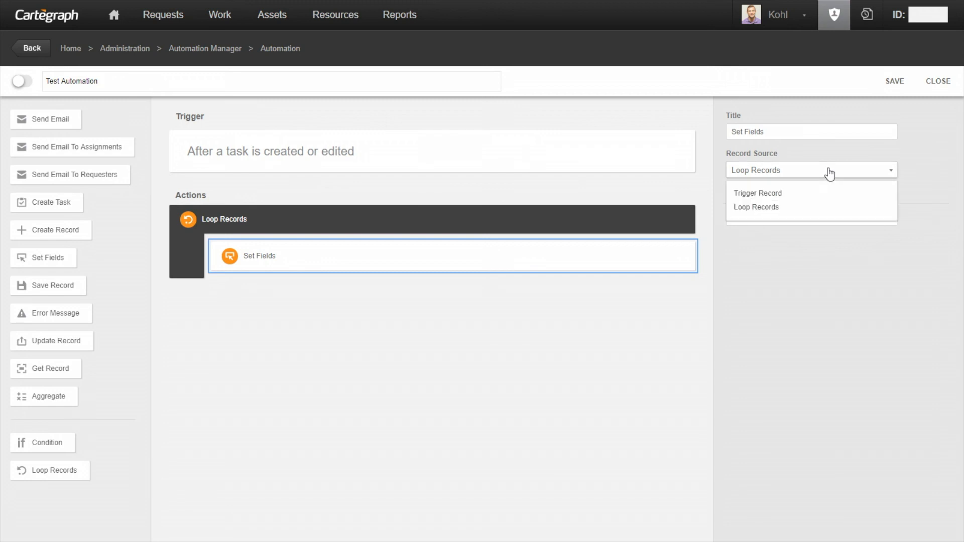
pyautogui.click(766, 208)
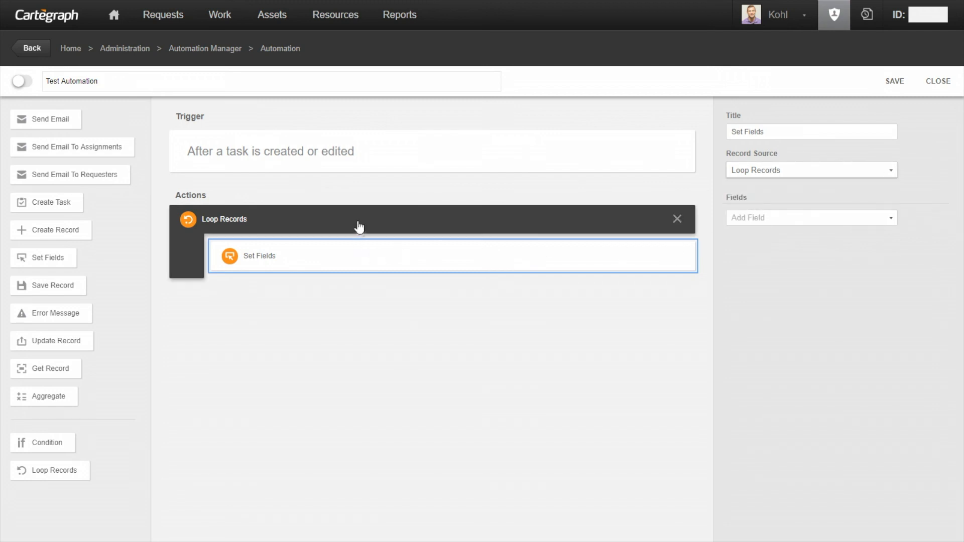
pyautogui.click(833, 220)
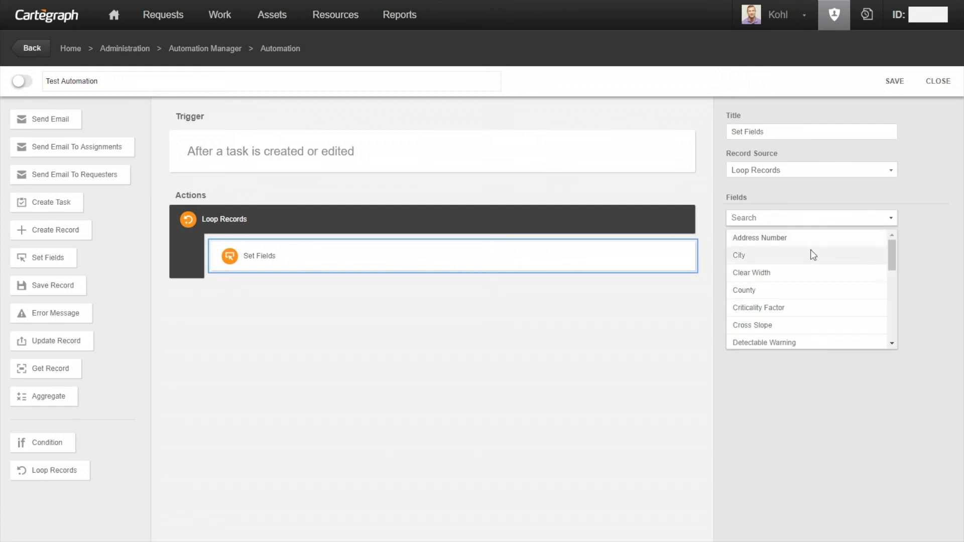
pyautogui.scroll(-4, 785, 272)
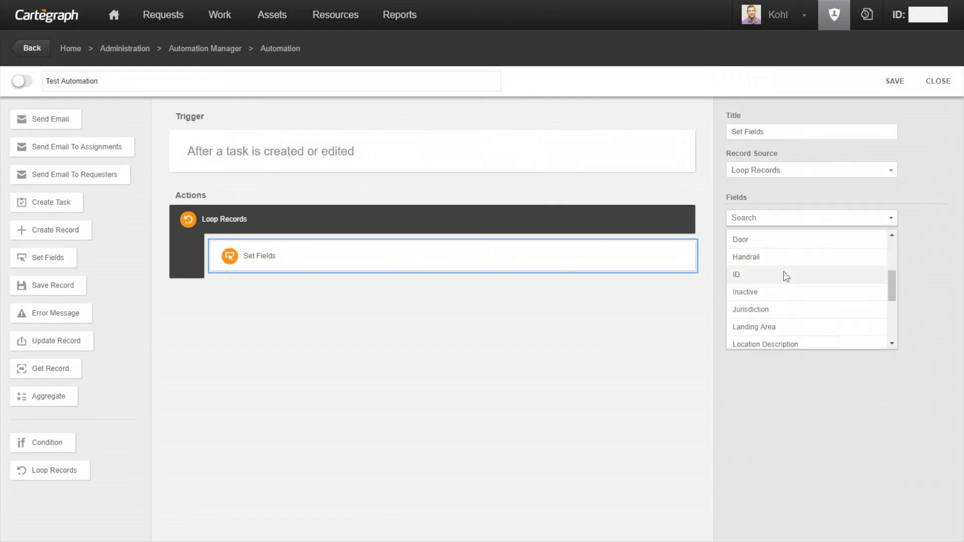
pyautogui.scroll(-2, 787, 277)
pyautogui.scroll(-1, 787, 276)
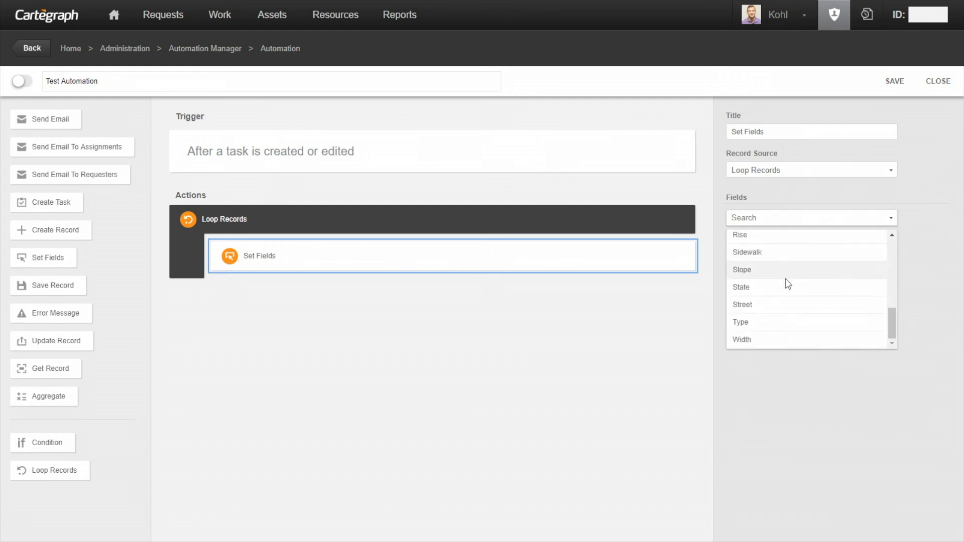
pyautogui.click(767, 322)
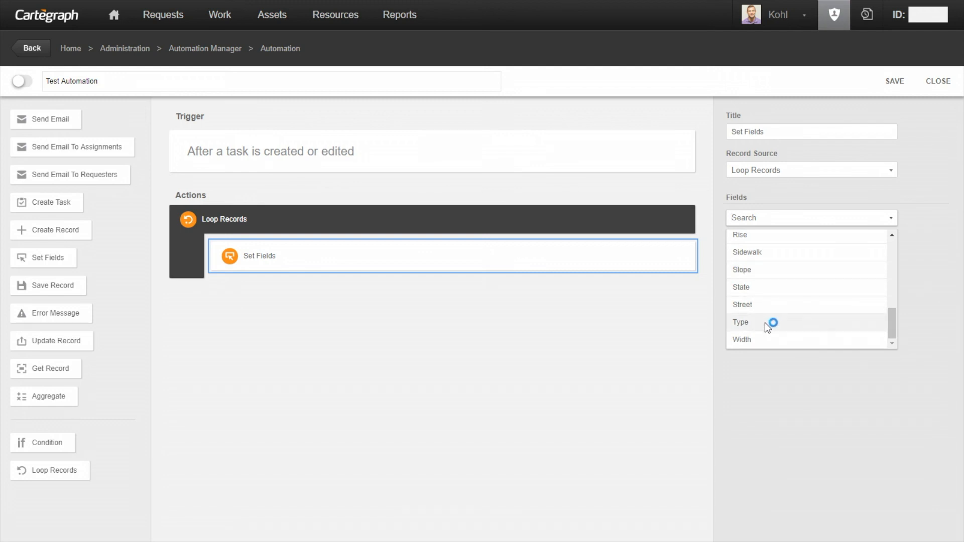
pyautogui.click(764, 339)
pyautogui.click(805, 260)
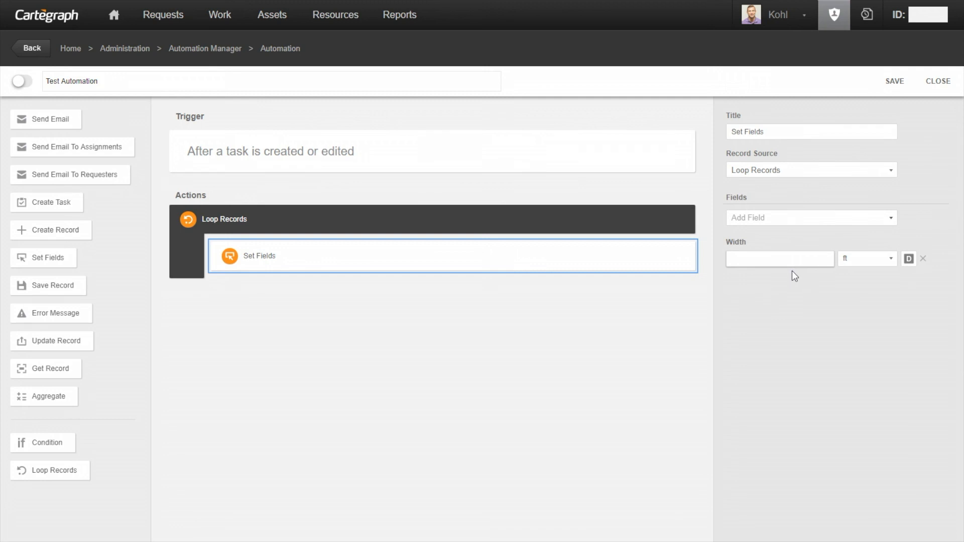
pyautogui.write('10')
# Step: Add a Save Record action after Set Fields inside the loop, with Loop Records as its record source
pyautogui.moveTo(38, 285); pyautogui.dragTo(308, 282)
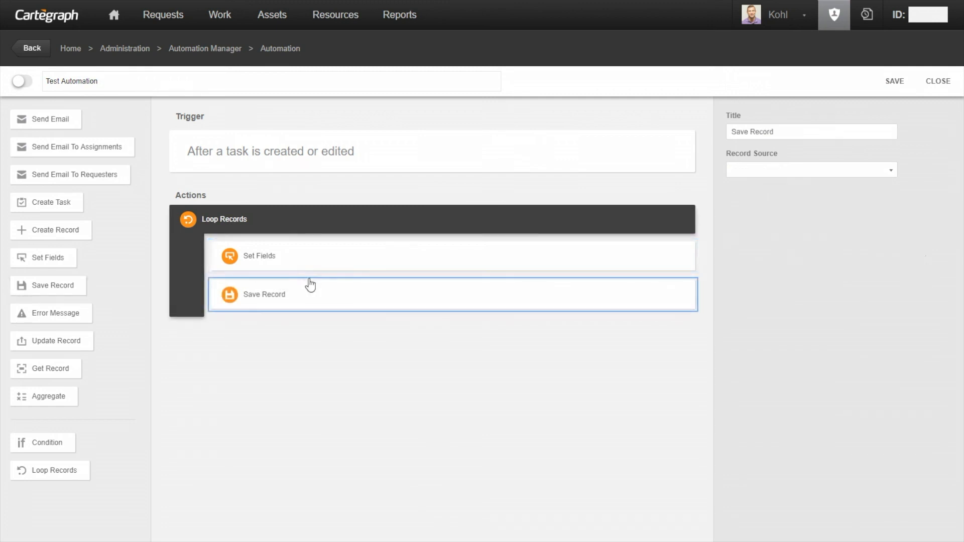
pyautogui.click(761, 171)
pyautogui.click(759, 194)
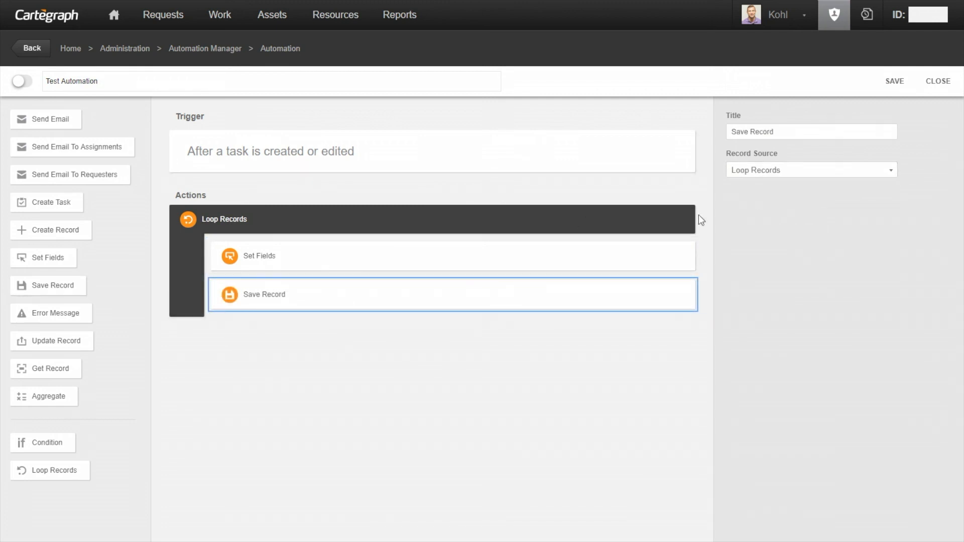
# Step: Review the settings of the loop and its Set Fields and Save Record actions, and save and enable Test Automation
pyautogui.click(230, 230)
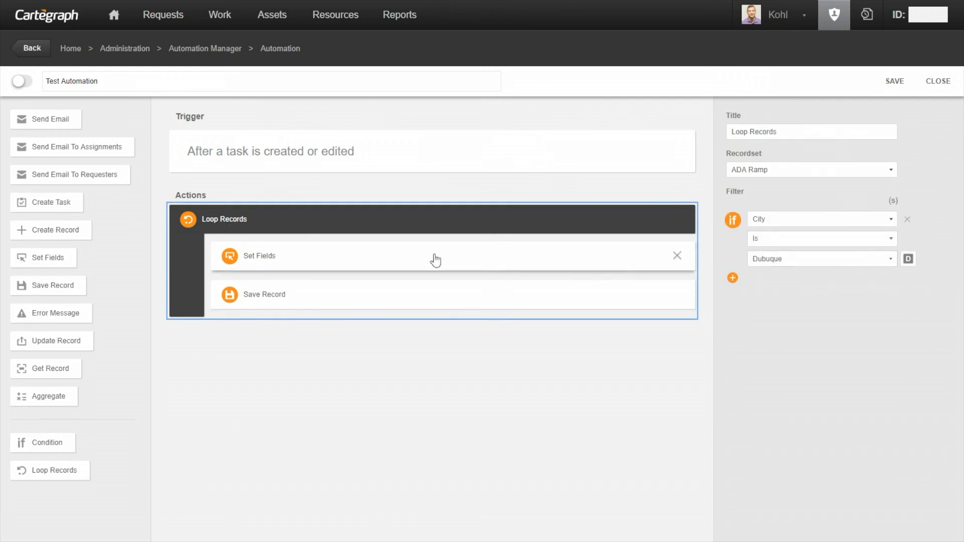
pyautogui.click(407, 255)
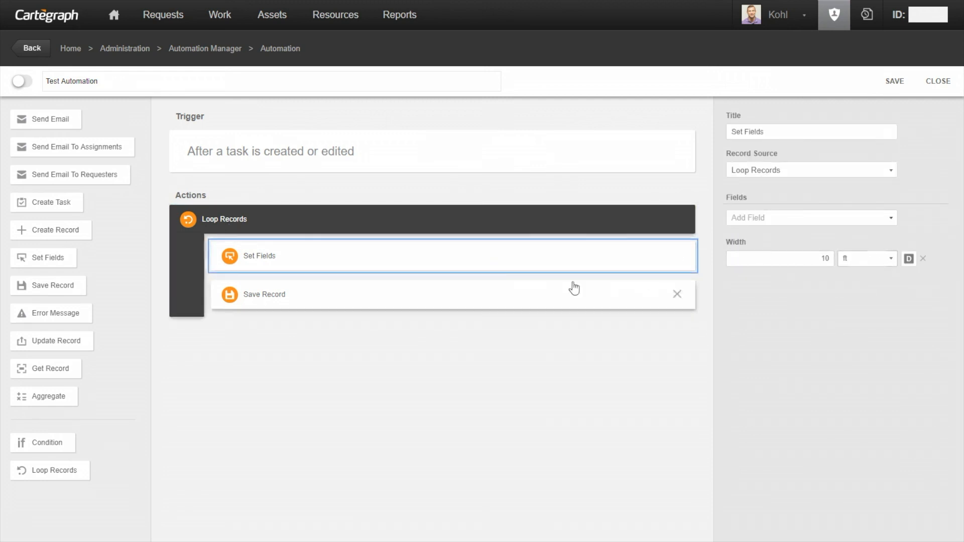
pyautogui.click(450, 292)
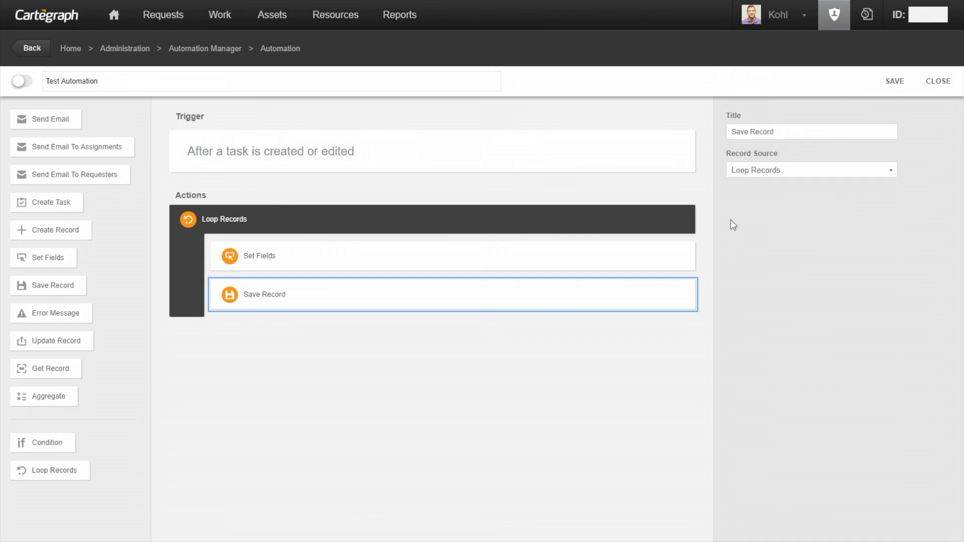
pyautogui.moveTo(665, 299)
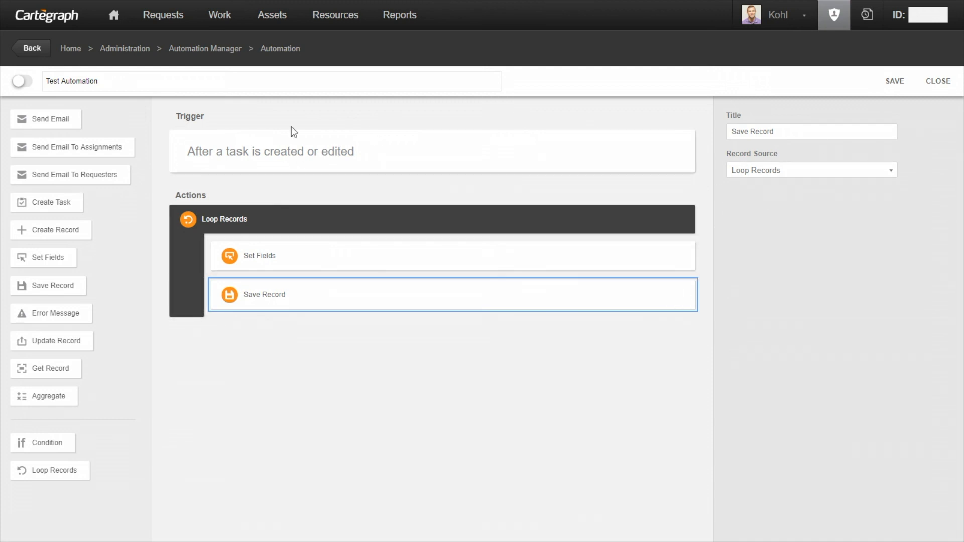
pyautogui.click(890, 79)
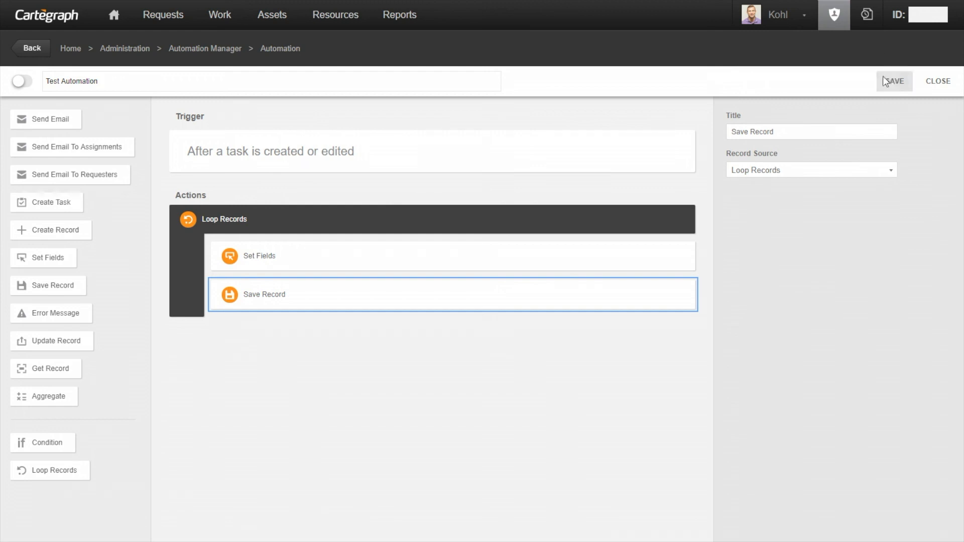
pyautogui.click(22, 82)
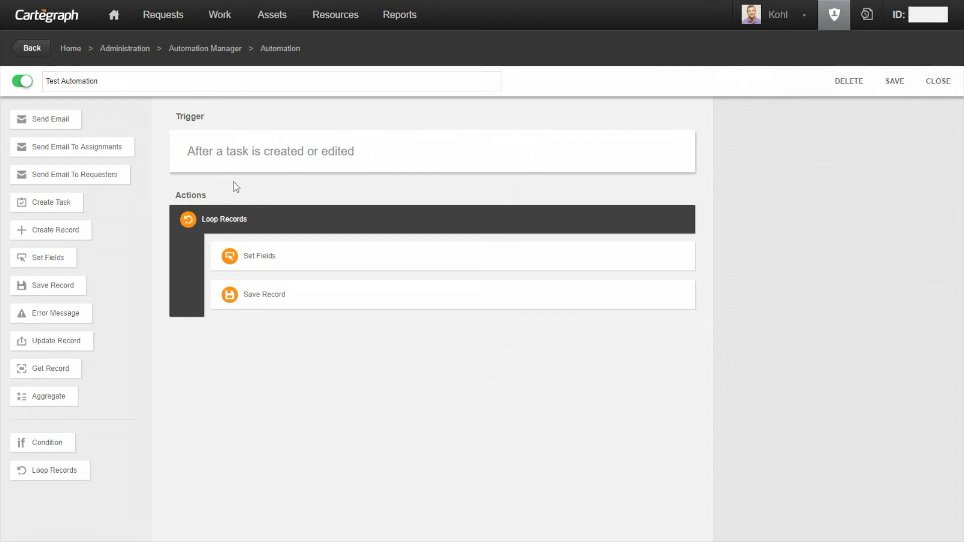
# Step: Permanently delete Test Automation from the system
pyautogui.click(848, 83)
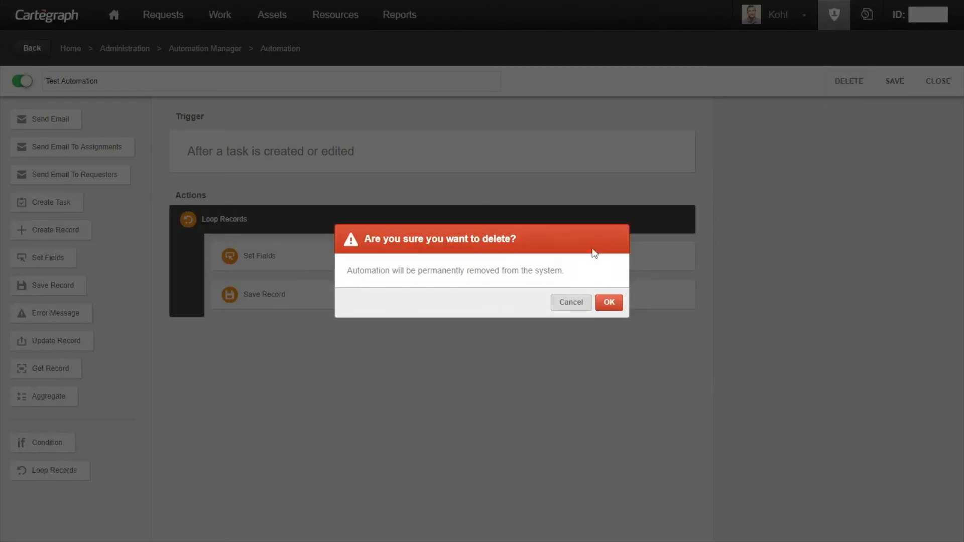
pyautogui.click(609, 303)
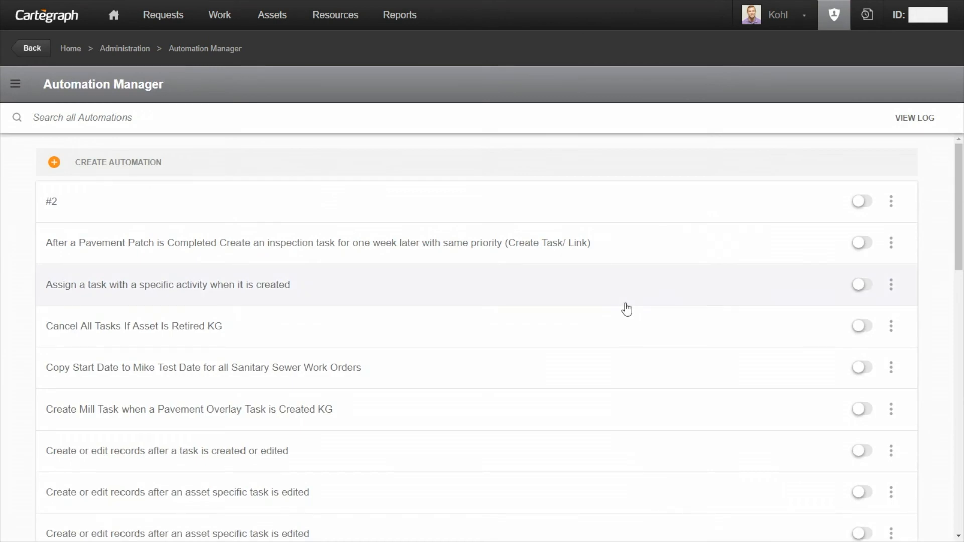